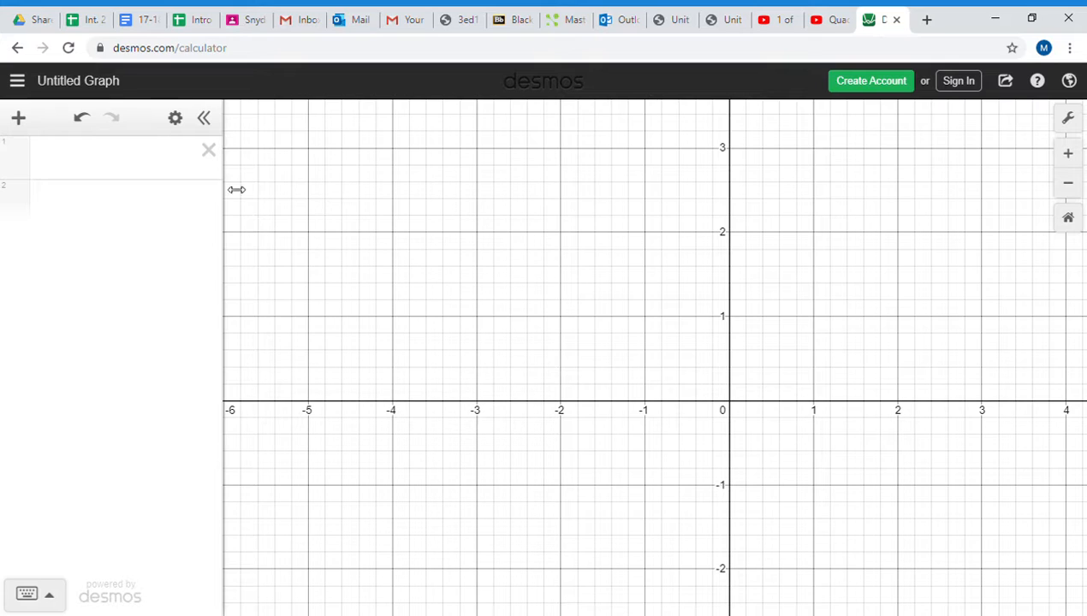
# - Graph the quadratic expression x^2 - 9x + 14 on the first expression line
pyautogui.click(135, 172)
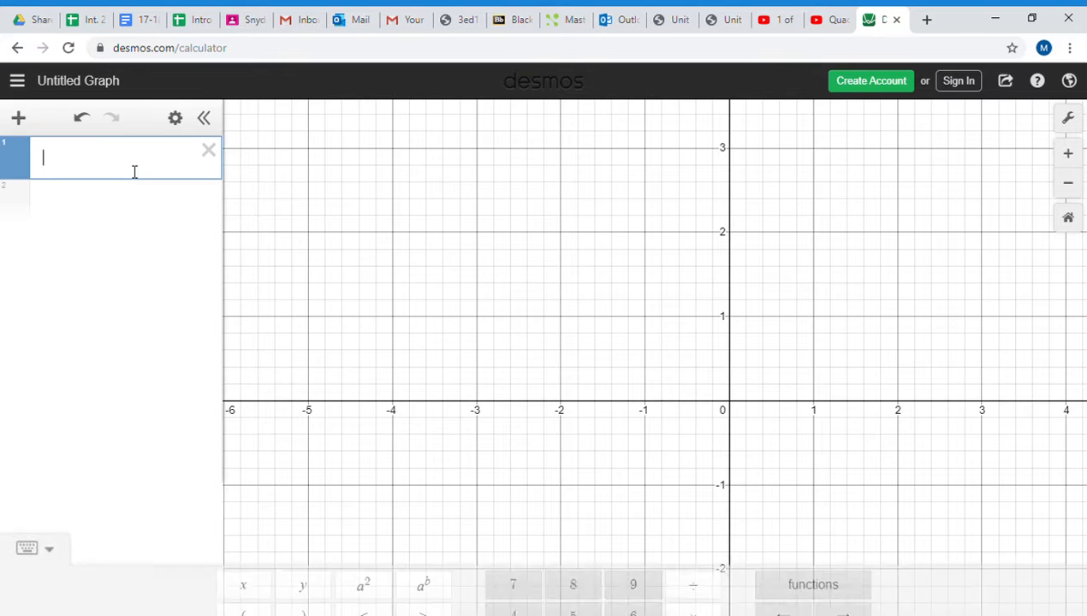
pyautogui.write('x^2')
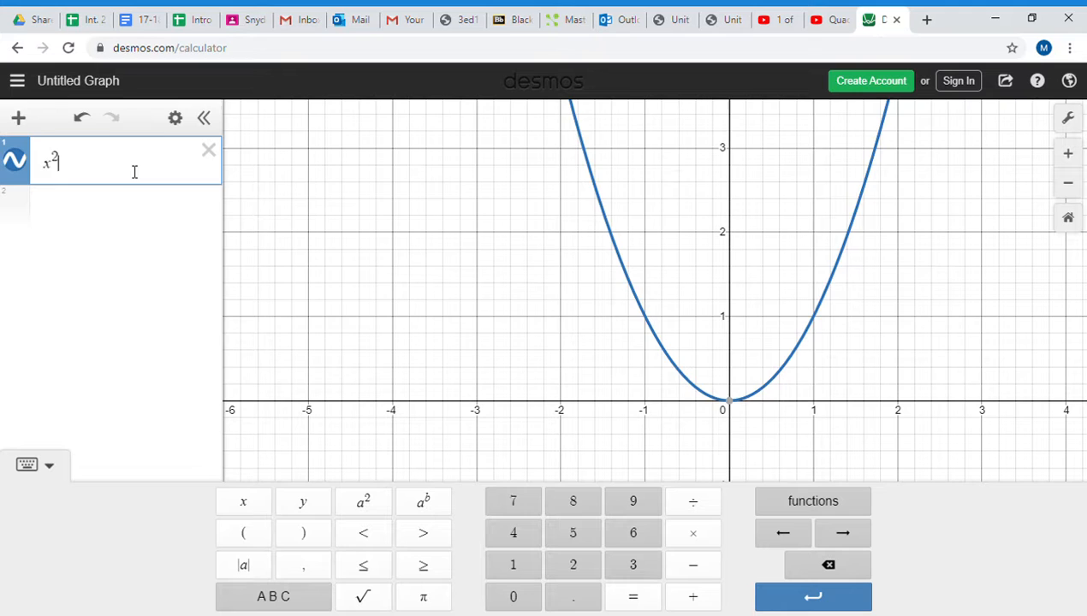
pyautogui.press('Right')
pyautogui.write('-9x')
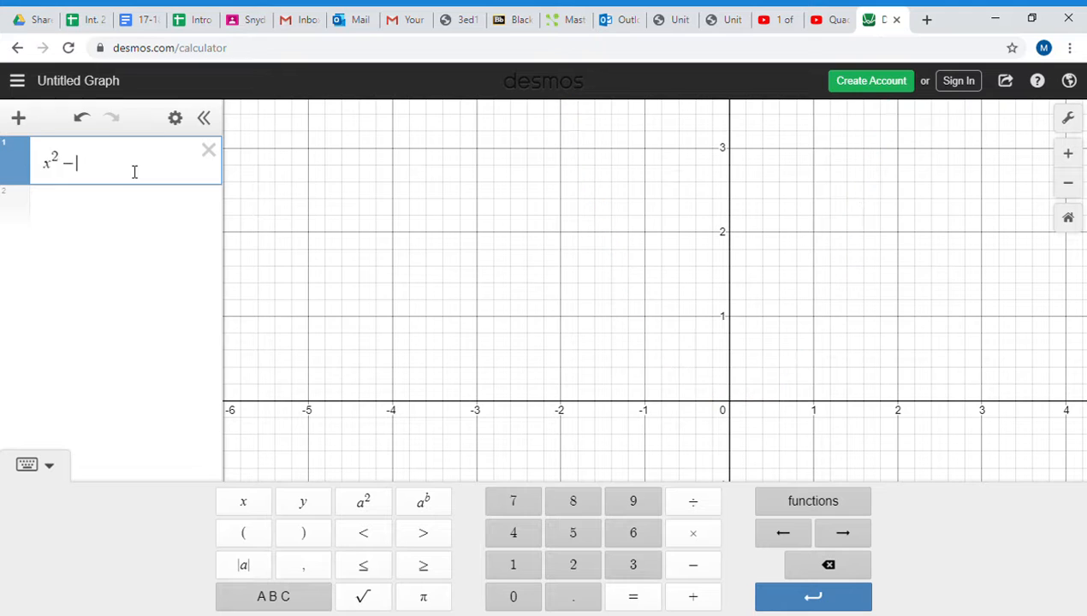
pyautogui.write('+14')
# - Bring the whole parabola into view and show the coordinates of both of its x-intercepts
pyautogui.scroll(-5, 729, 367)
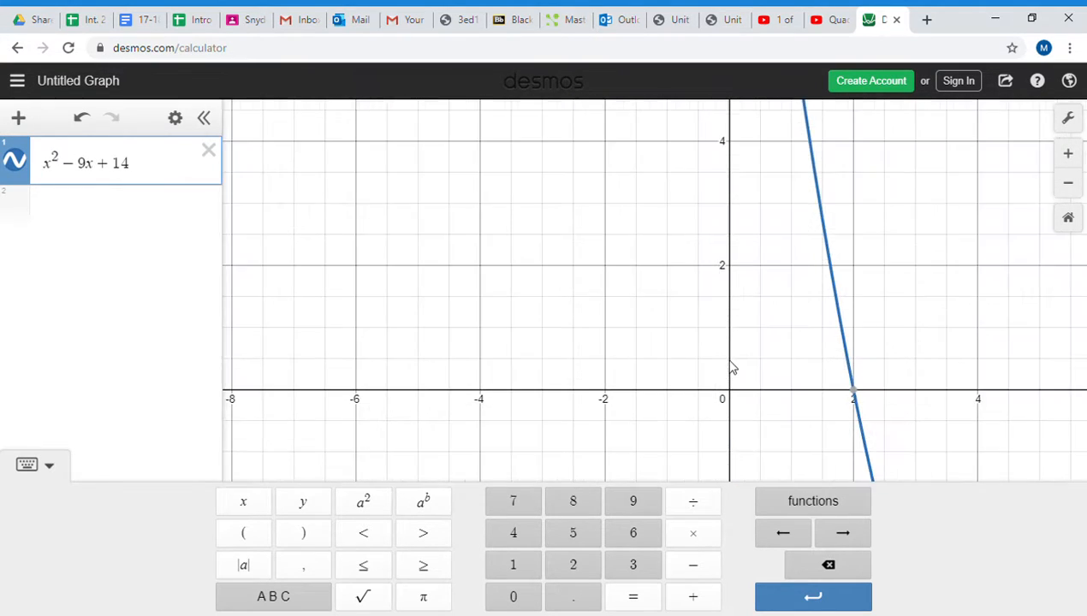
pyautogui.moveTo(886, 357); pyautogui.dragTo(615, 299)
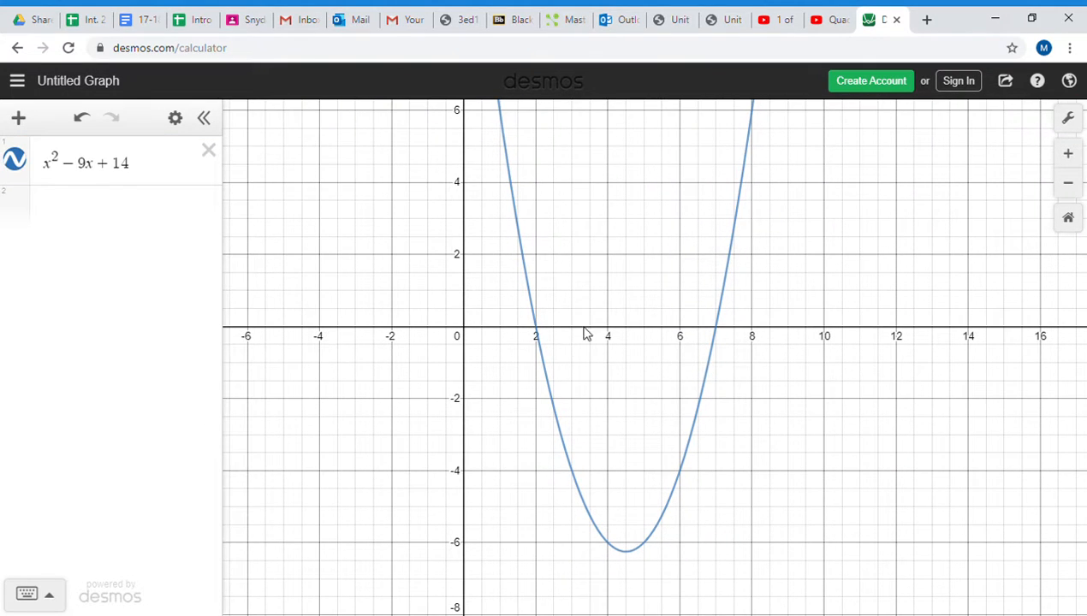
pyautogui.click(537, 331)
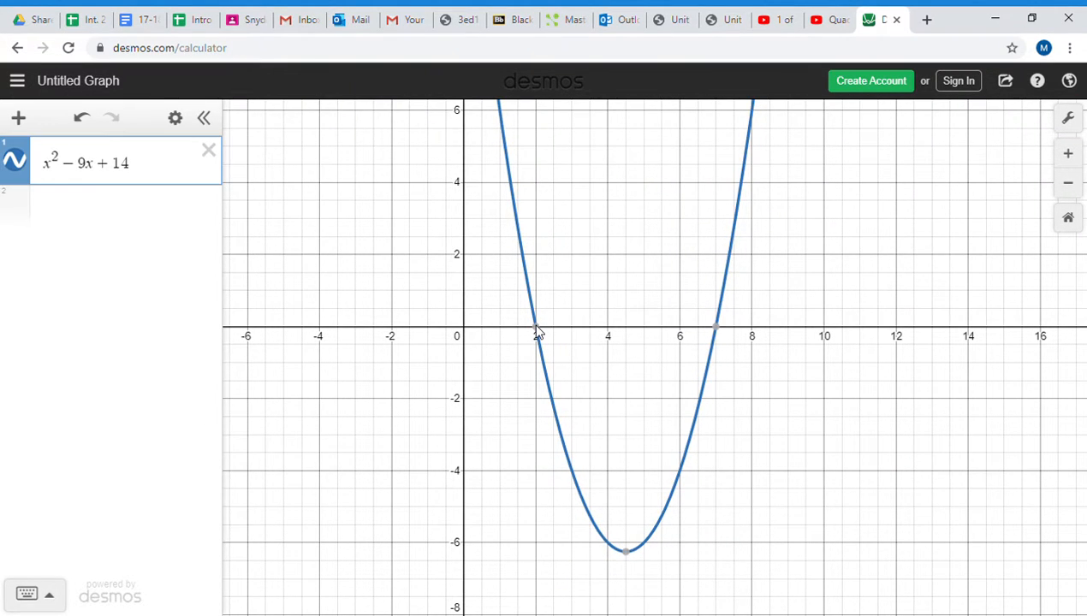
pyautogui.click(716, 329)
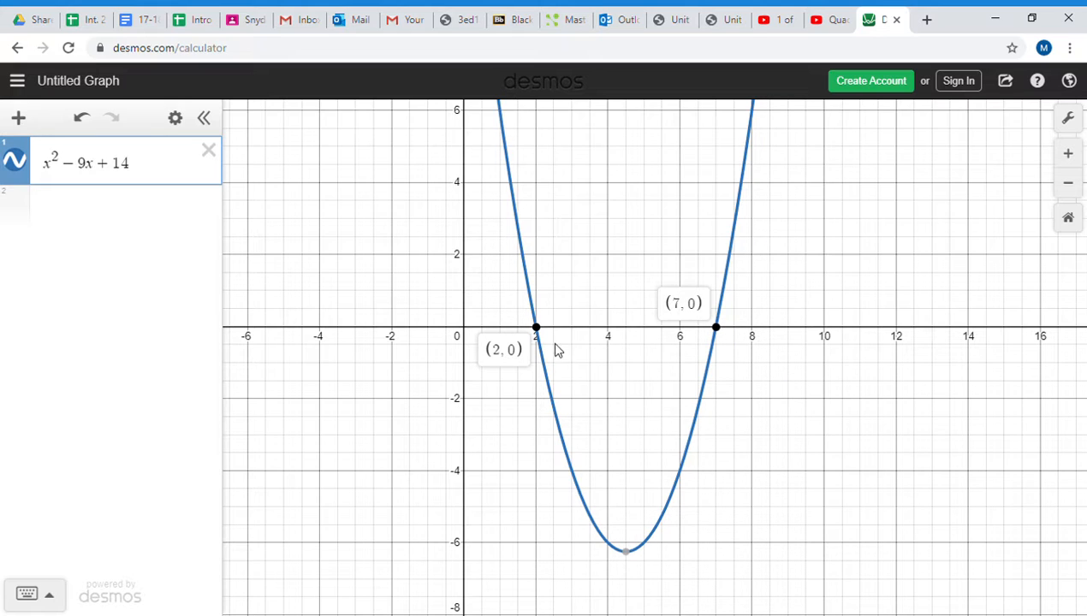
# - Set the quadratic expression equal to 0 and label the points where both vertical lines cross the x-axis
pyautogui.click(151, 170)
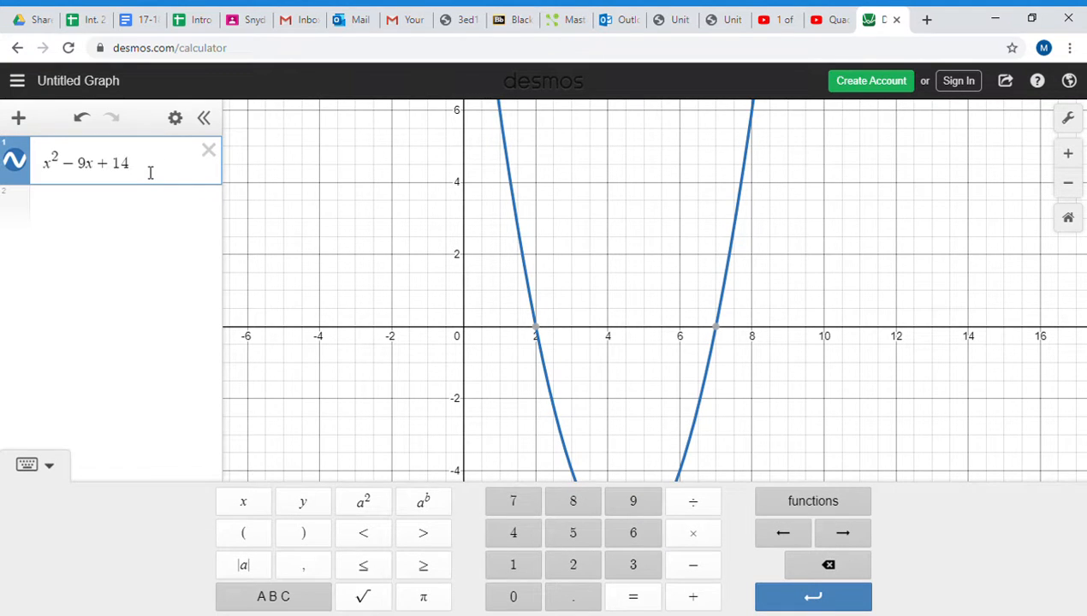
pyautogui.write('=0')
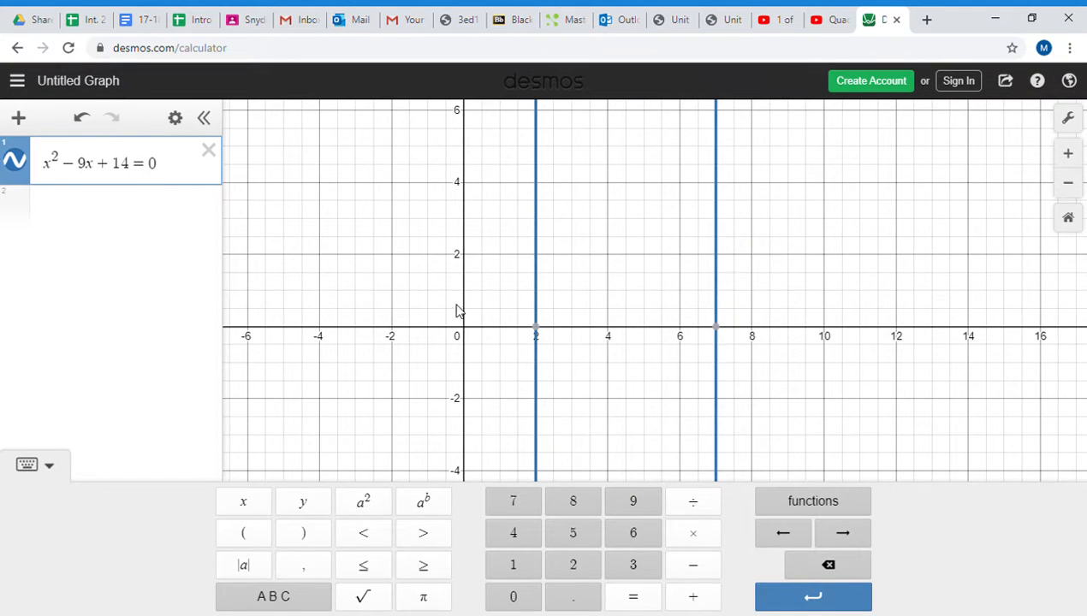
pyautogui.click(539, 334)
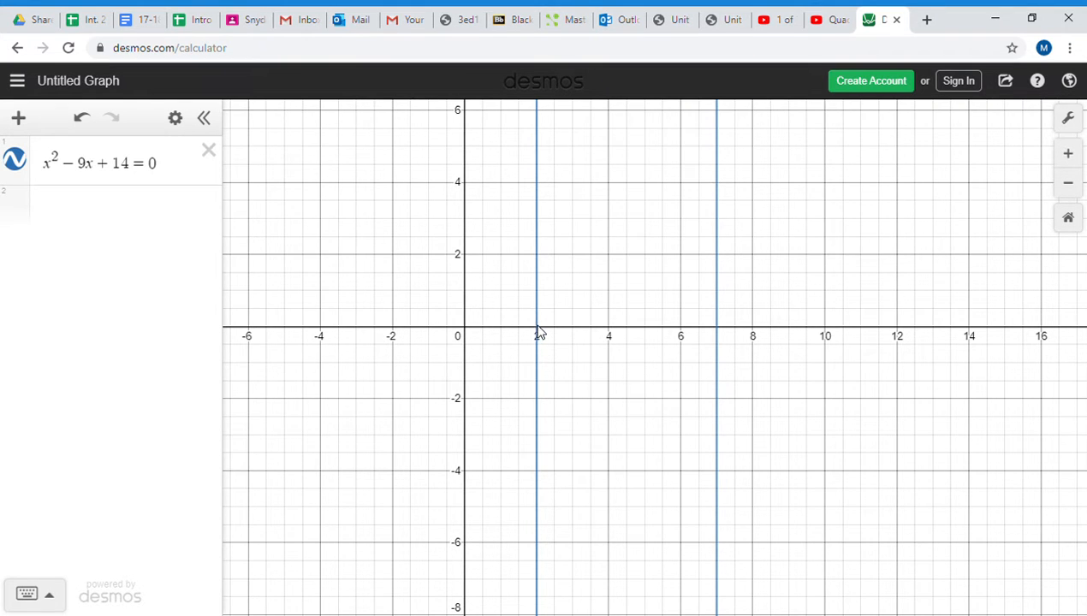
pyautogui.scroll(-5, 603, 325)
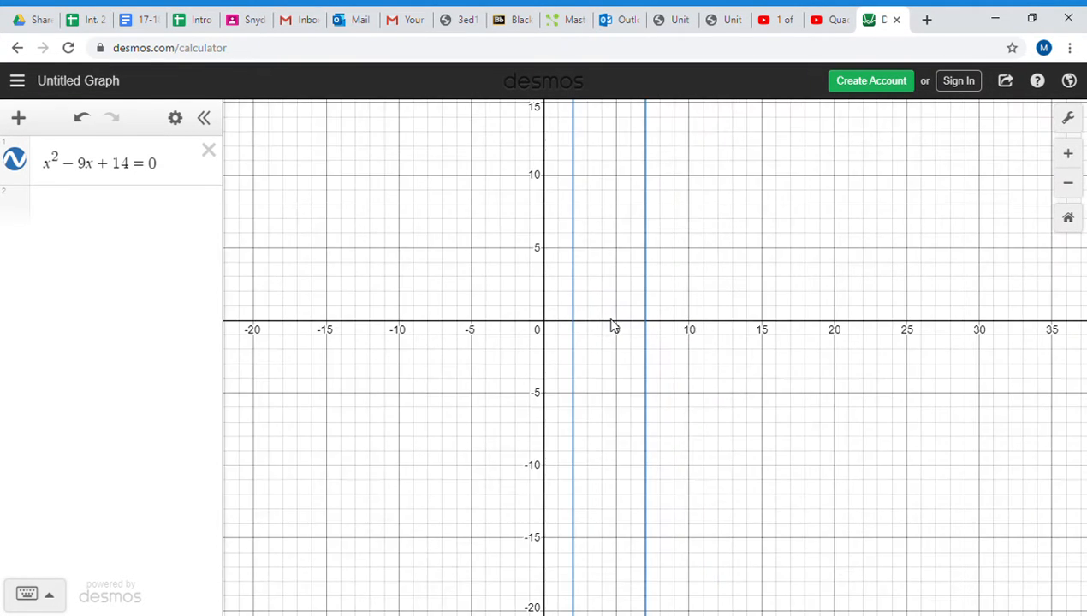
pyautogui.scroll(3, 612, 325)
pyautogui.click(535, 330)
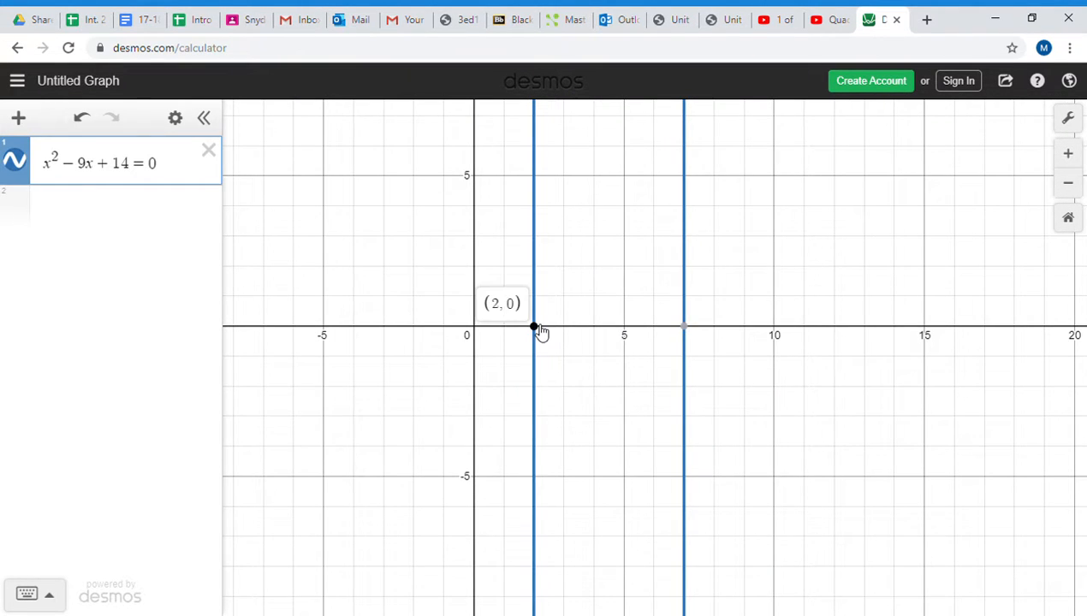
pyautogui.moveTo(694, 335)
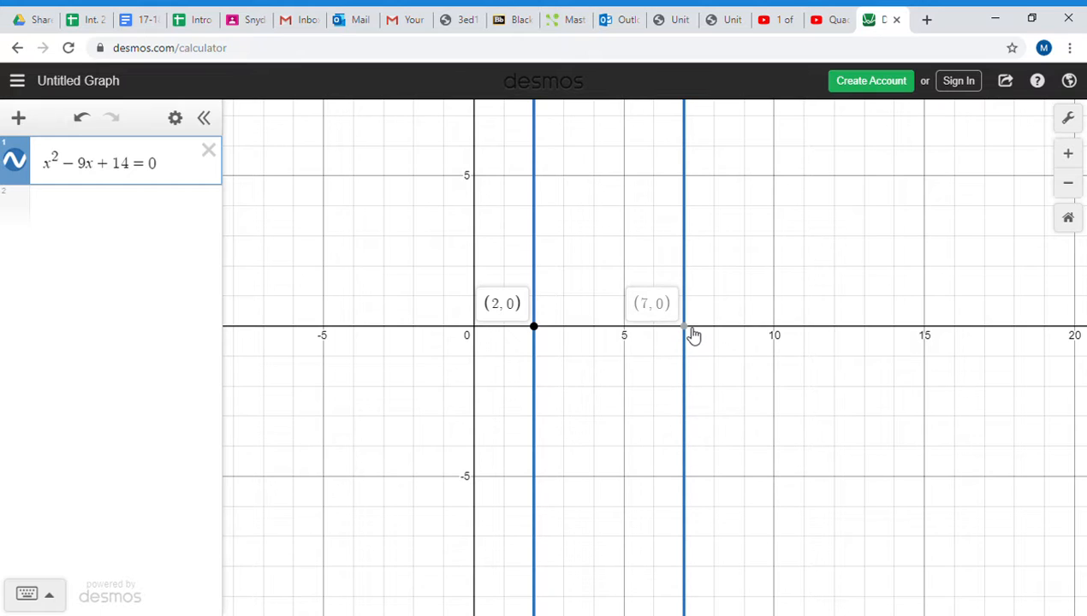
pyautogui.click(692, 330)
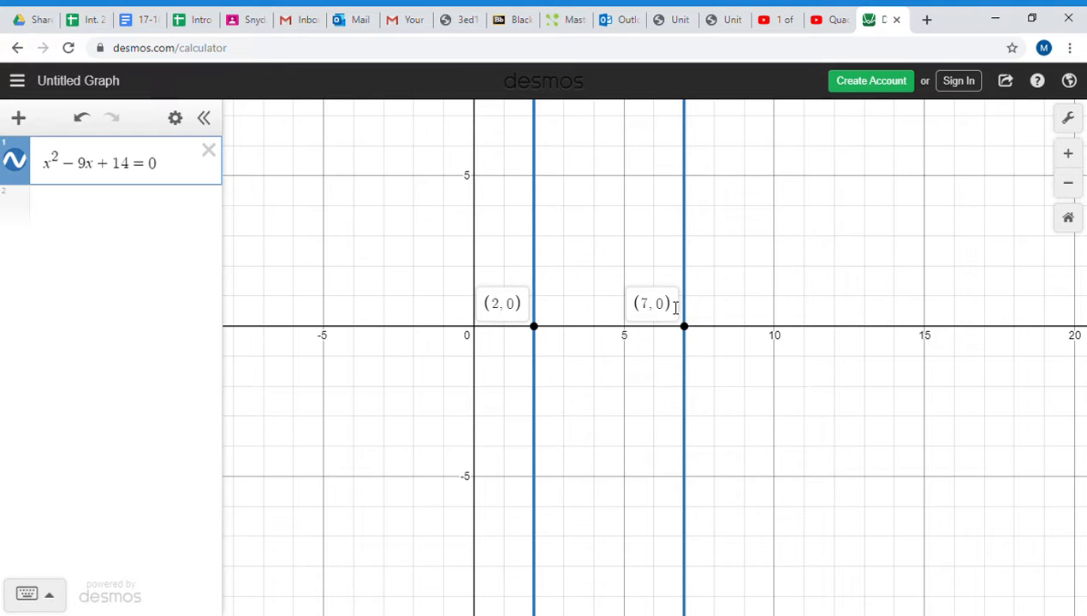
# - Remove "= 0" from the equation and convert the expression x^2 - 9x + 14 into a table of values
pyautogui.click(169, 172)
pyautogui.press('BackSpace')
pyautogui.press('BackSpace')
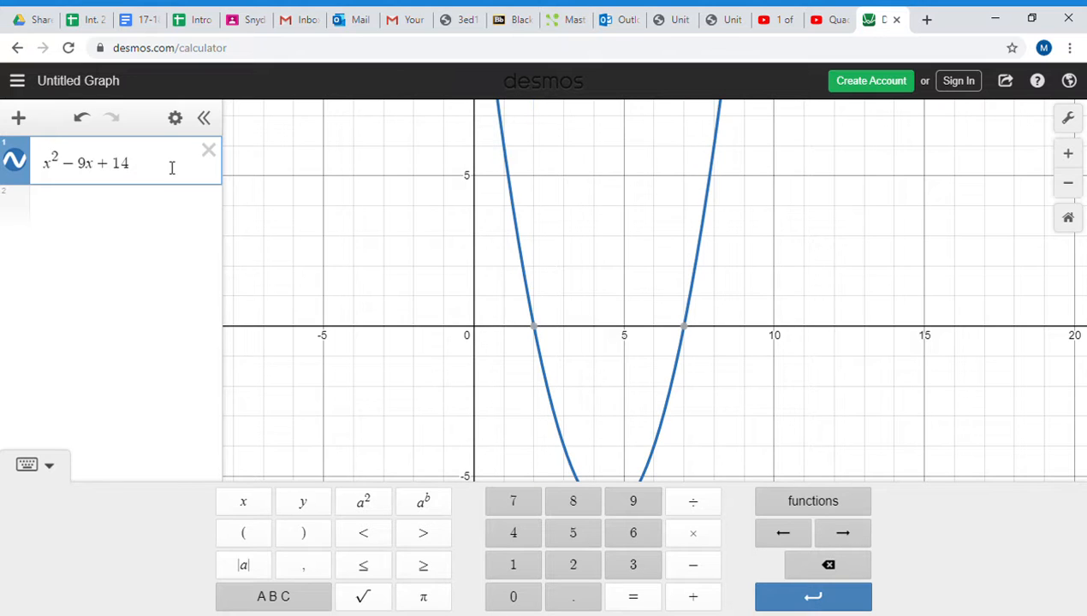
pyautogui.click(177, 120)
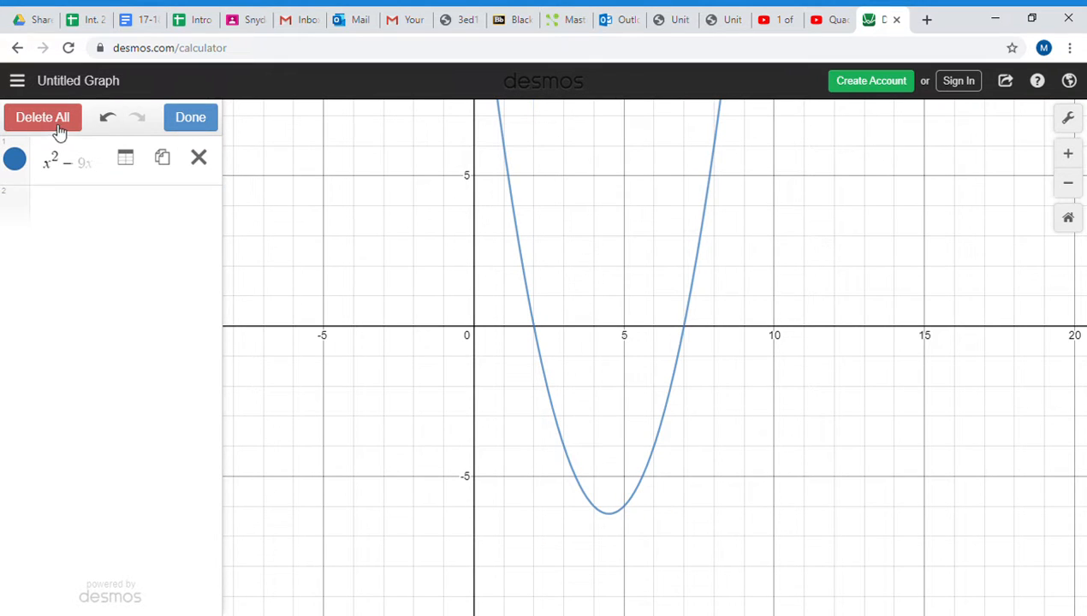
pyautogui.click(127, 160)
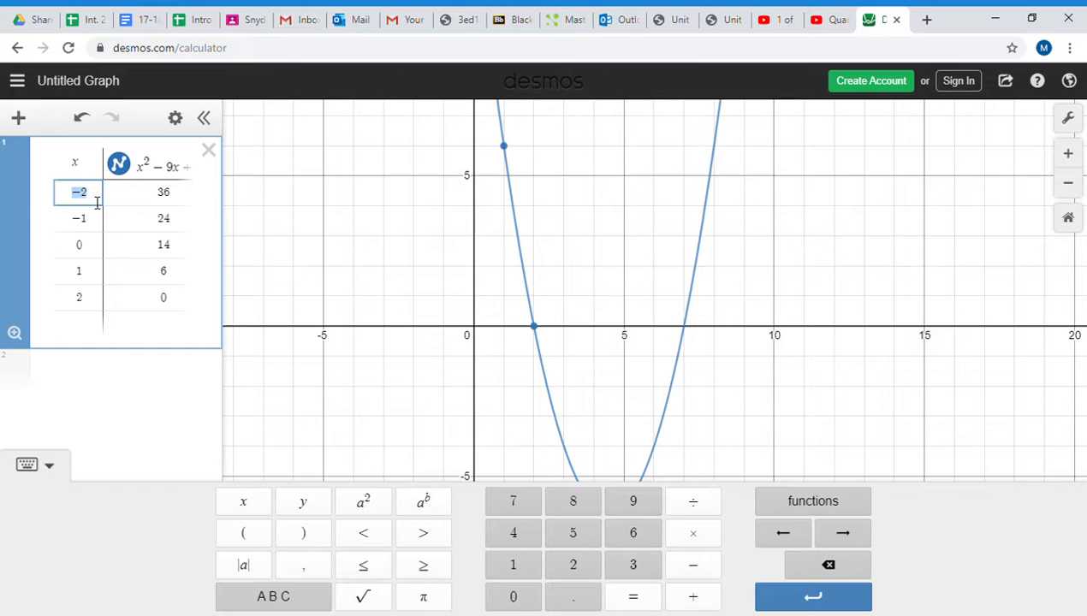
# - Replace the five x-values in the table with 2, 3, 4, 5 and 6
pyautogui.press('BackSpace')
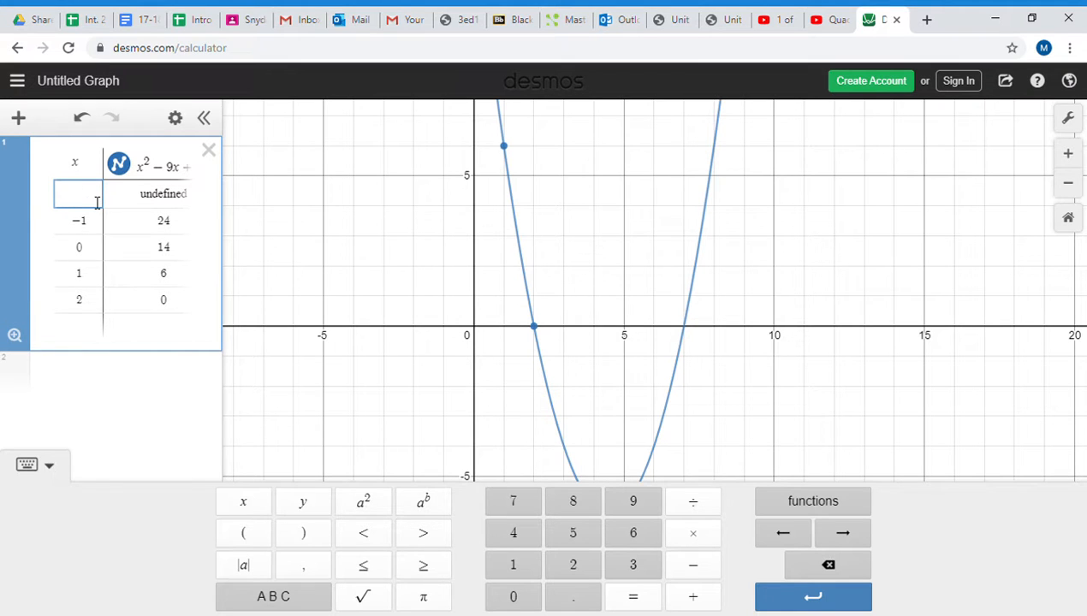
pyautogui.write('2')
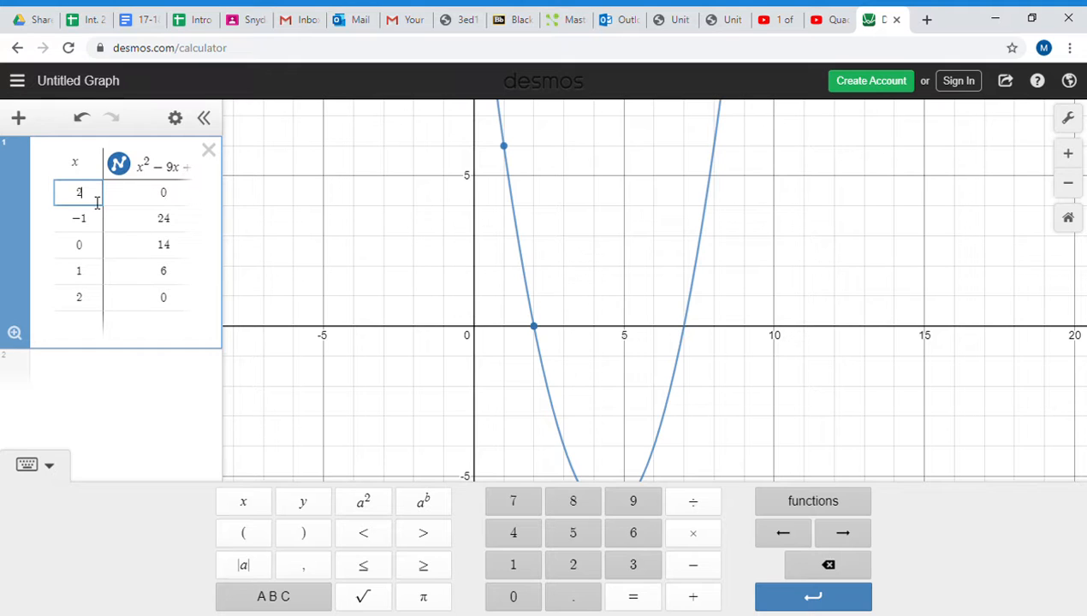
pyautogui.press('Return')
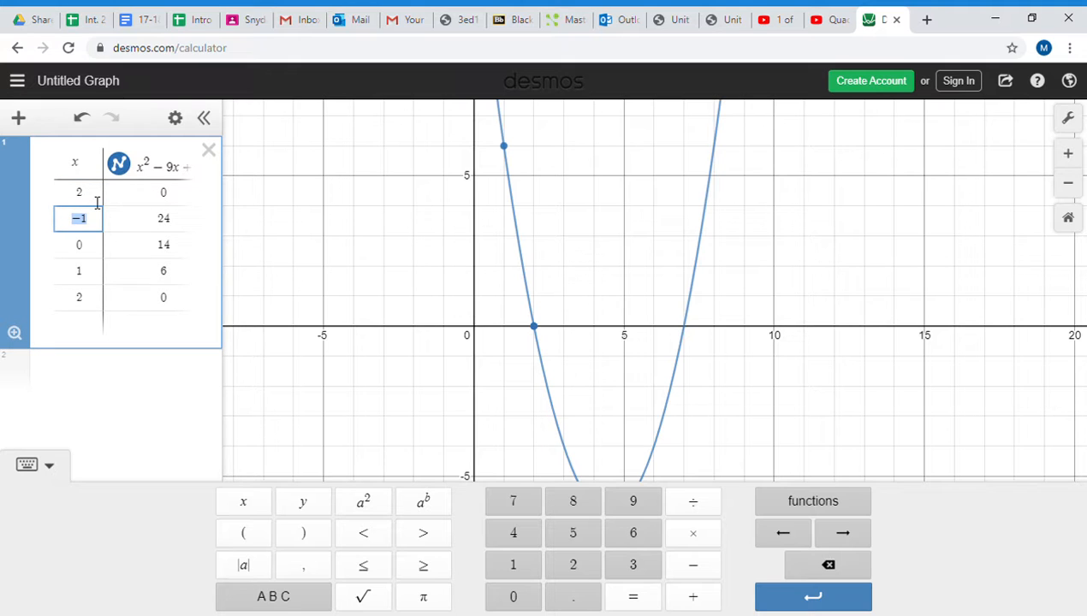
pyautogui.write('3')
pyautogui.press('Return')
pyautogui.write('4')
pyautogui.press('Return')
pyautogui.write('5')
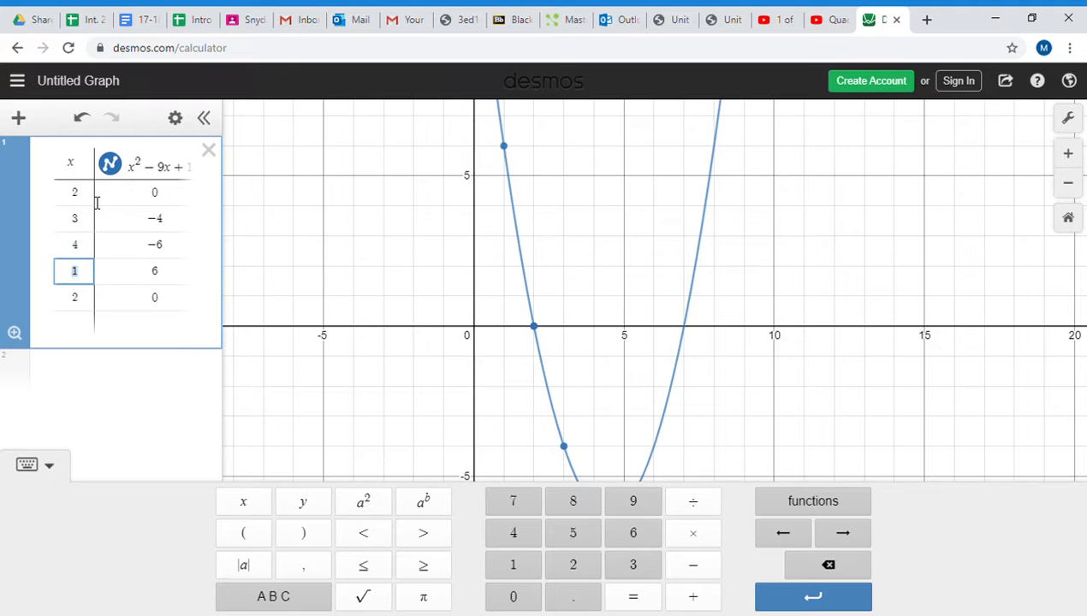
pyautogui.press('Return')
pyautogui.write('6')
pyautogui.press('Return')
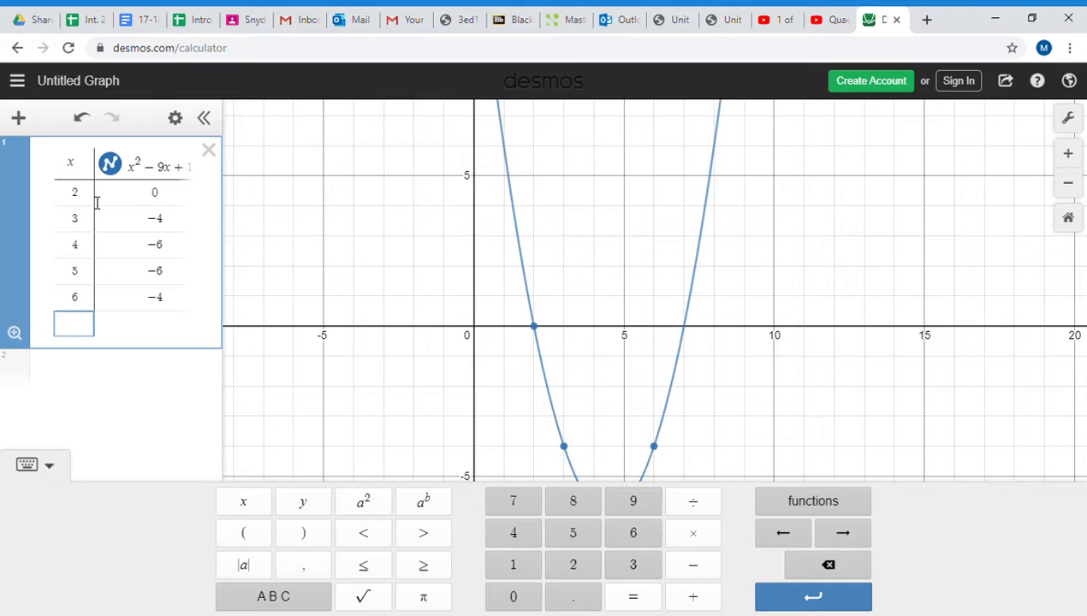
# - Extend the table with three more rows for the x-values 7, 8 and 9
pyautogui.write('7')
pyautogui.press('Return')
pyautogui.write('8')
pyautogui.press('Return')
pyautogui.write('9')
pyautogui.press('Return')
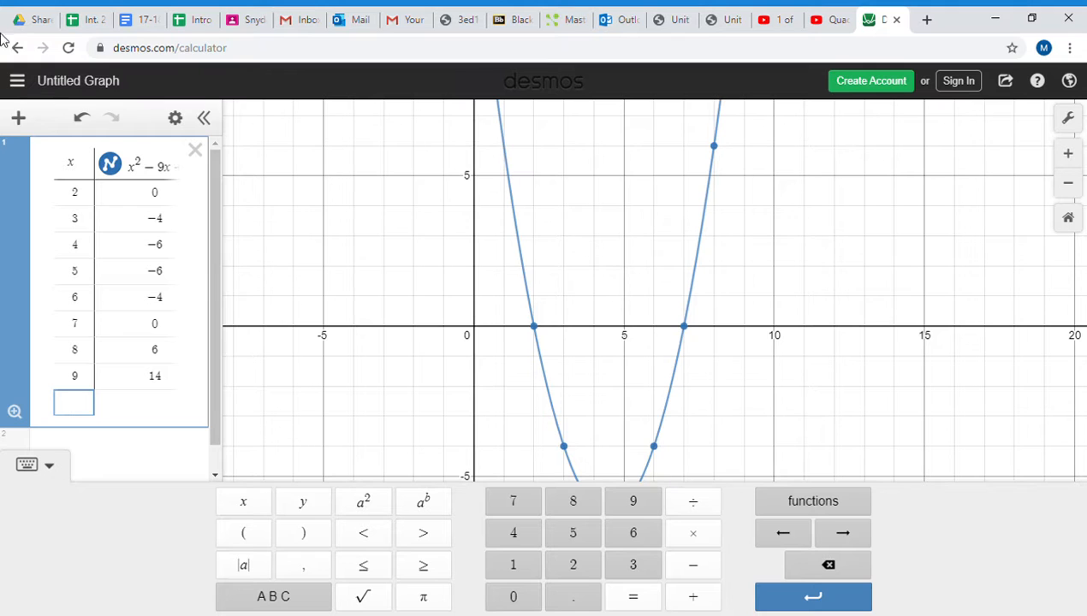
# - Delete the table of values and graph the equation x^2 + 2 = 5x in its place
pyautogui.click(196, 151)
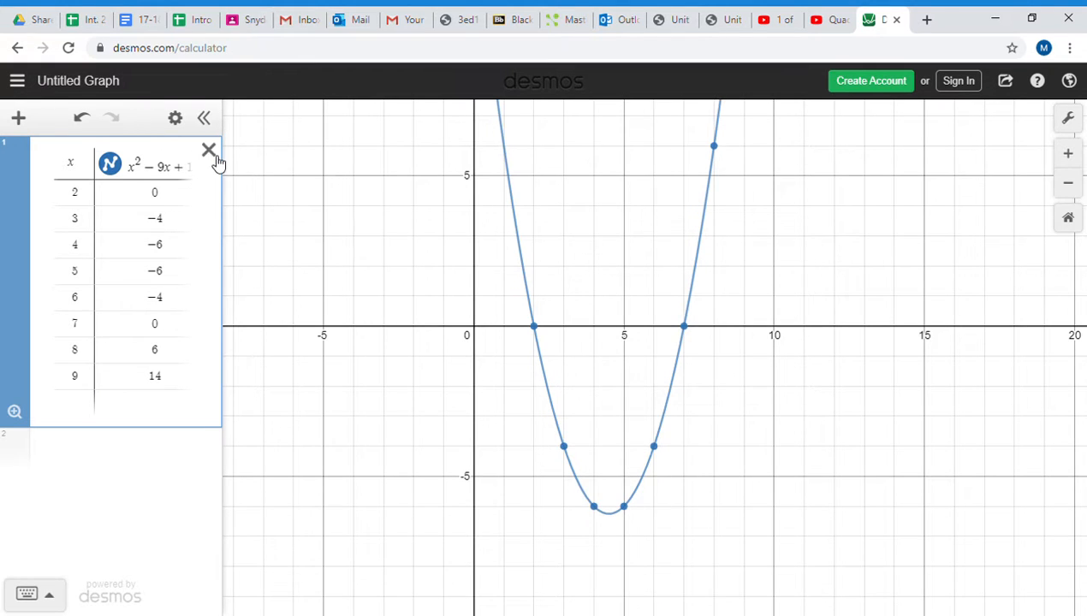
pyautogui.click(208, 151)
pyautogui.click(135, 169)
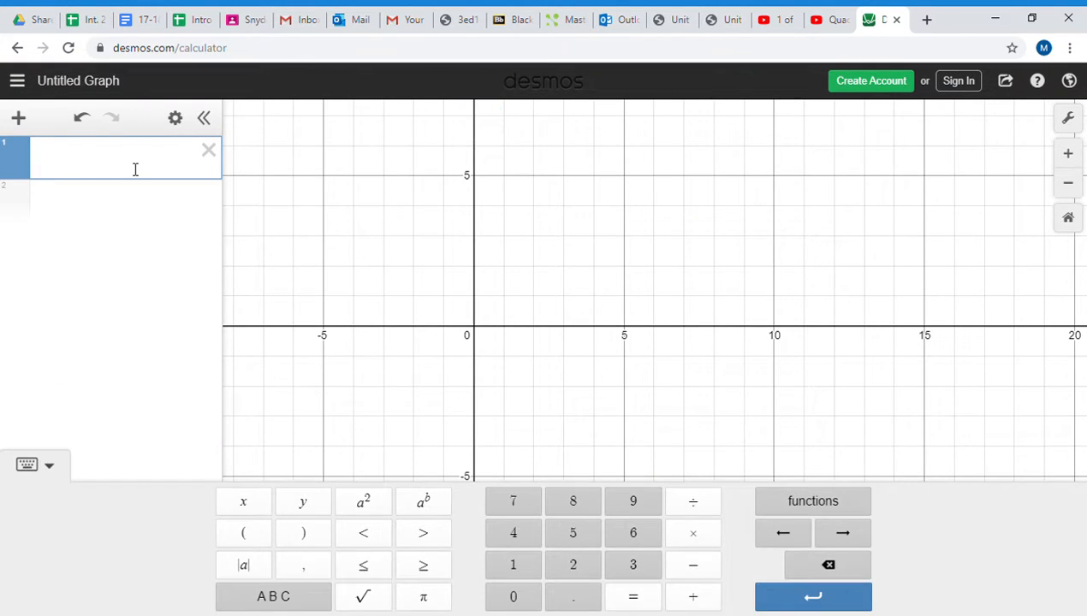
pyautogui.write('x')
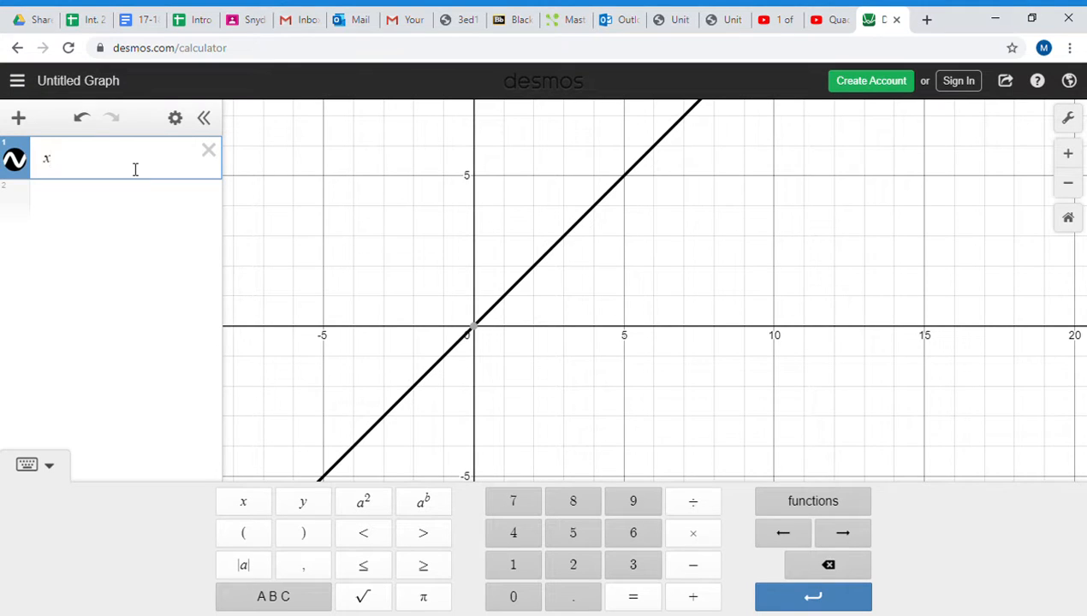
pyautogui.write('^2')
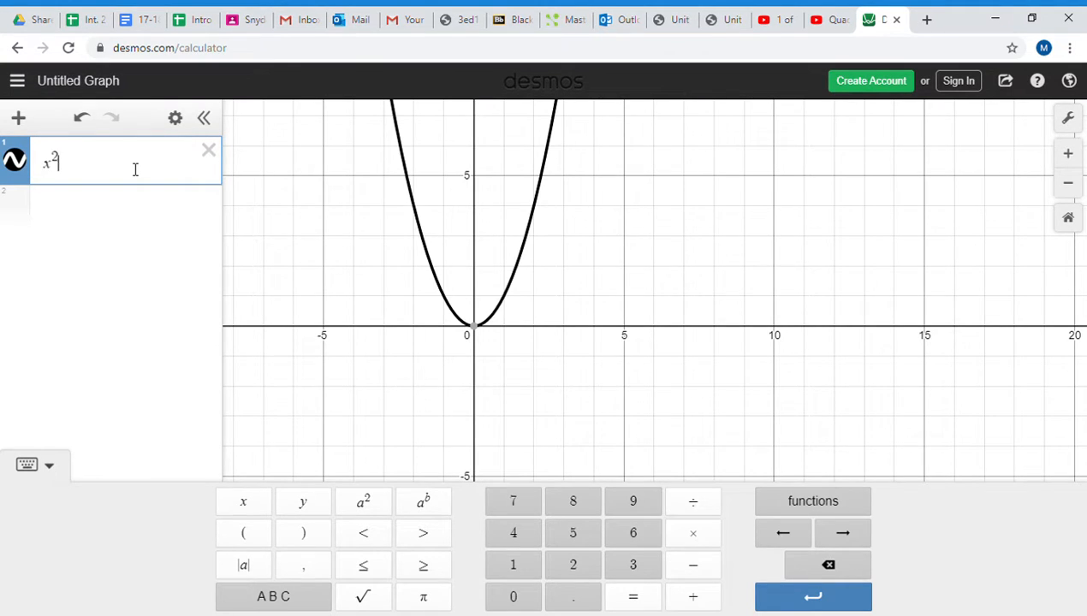
pyautogui.write('+2')
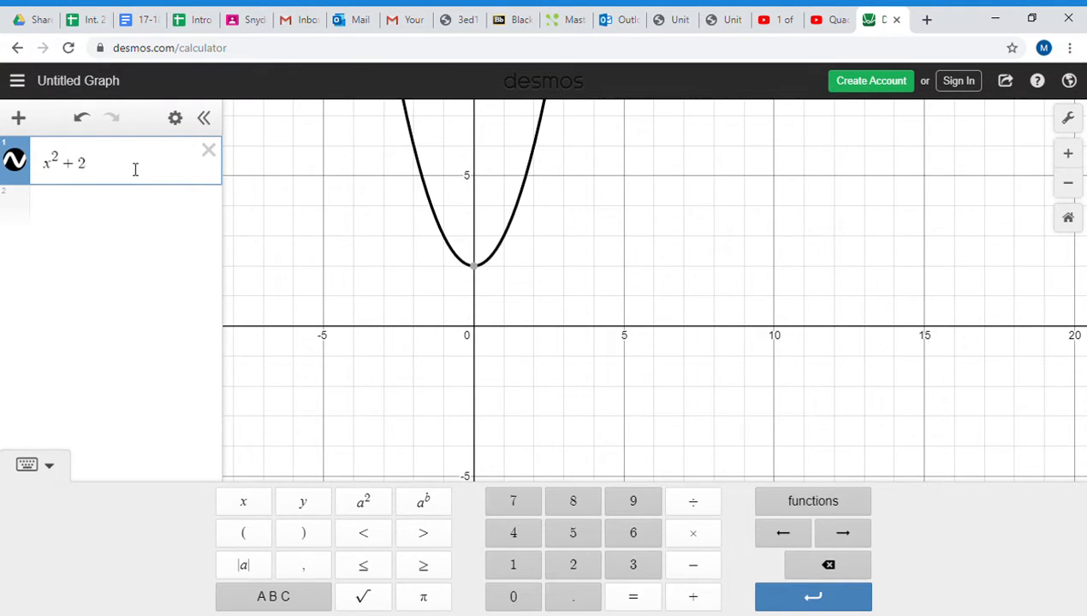
pyautogui.write('=5x')
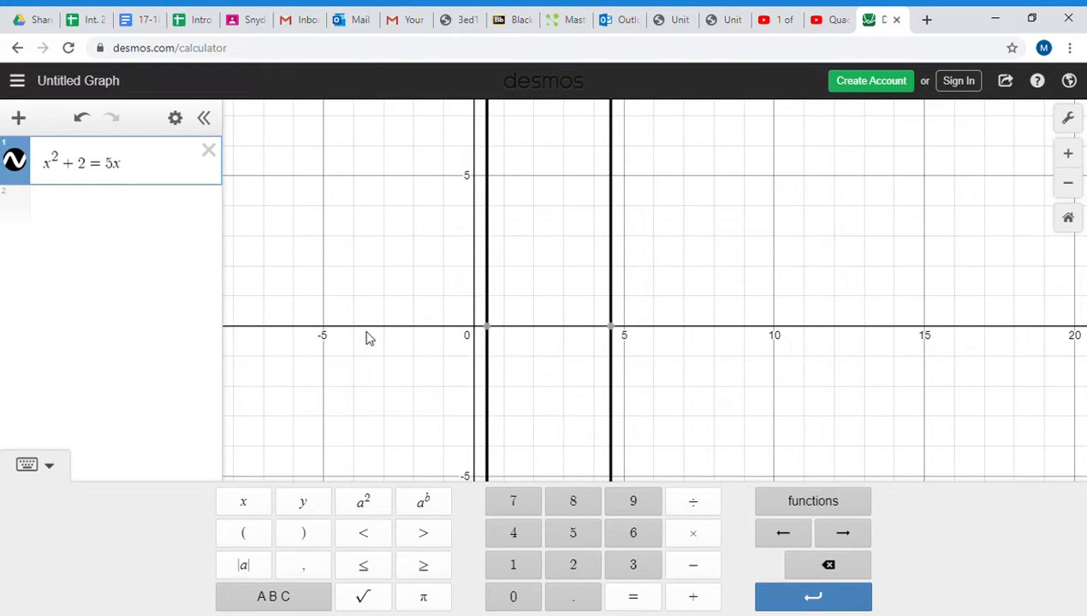
# - Show the coordinates where the two vertical lines of x^2 + 2 = 5x cross the x-axis
pyautogui.click(391, 352)
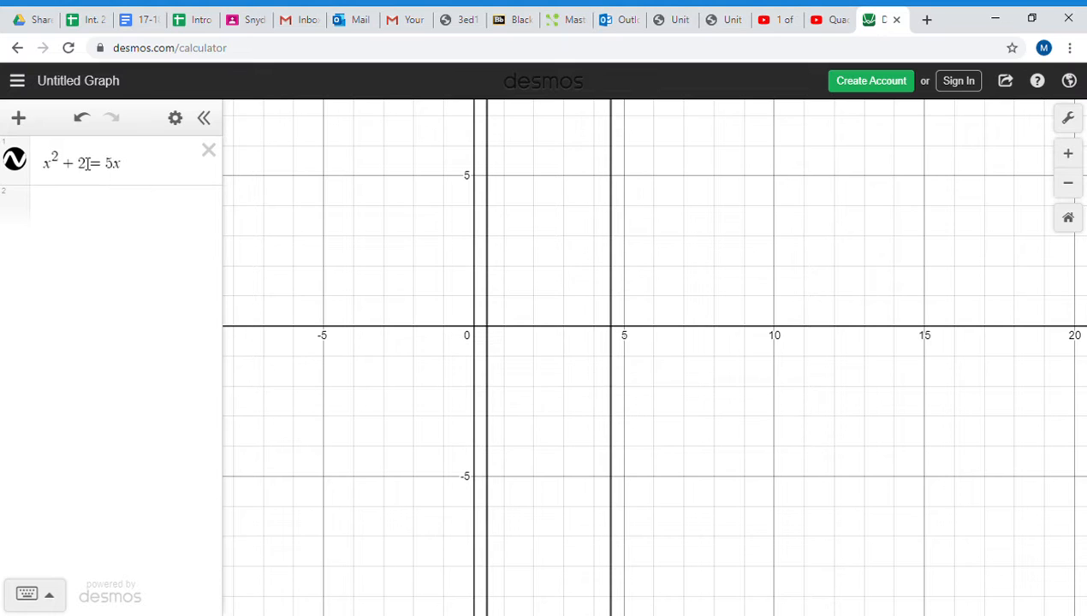
pyautogui.scroll(-1, 536, 351)
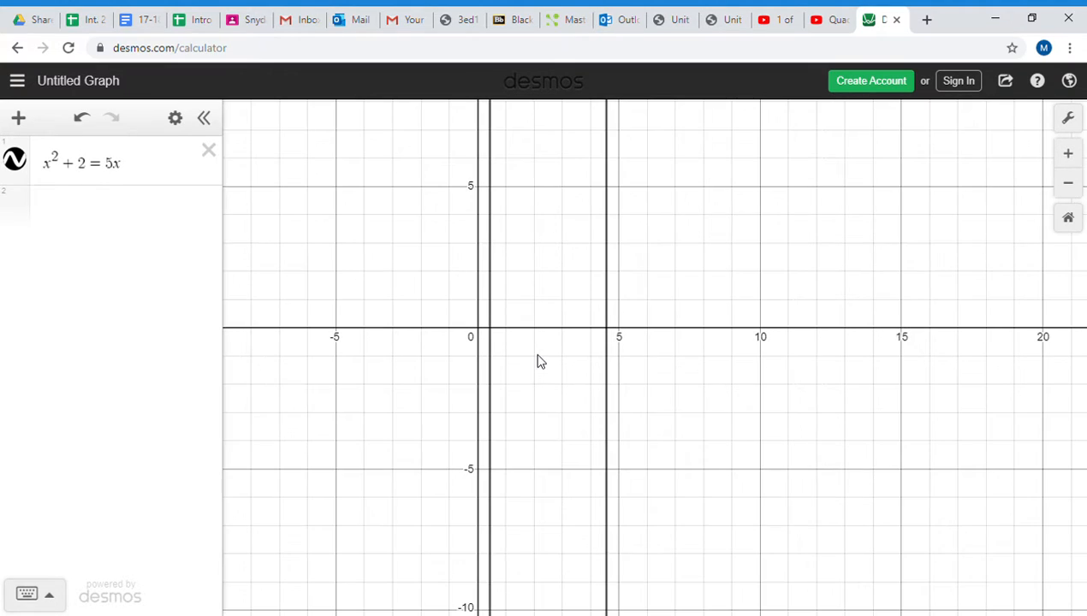
pyautogui.click(492, 335)
pyautogui.click(495, 334)
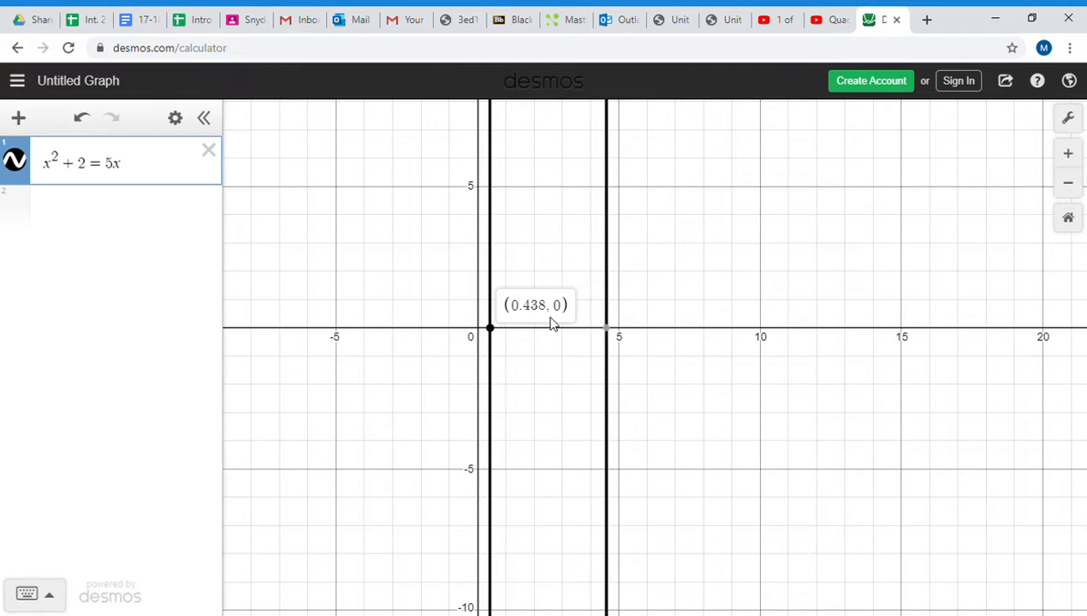
pyautogui.click(608, 329)
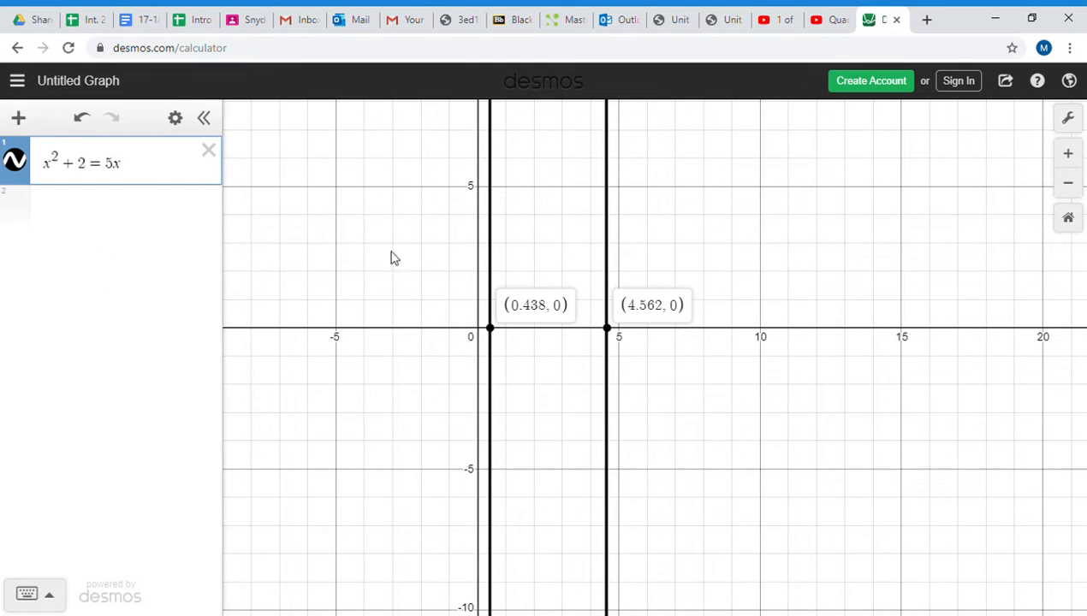
# - Graph the expression x^2 - 5x + 2 below the equation x^2 + 2 = 5x
pyautogui.click(86, 213)
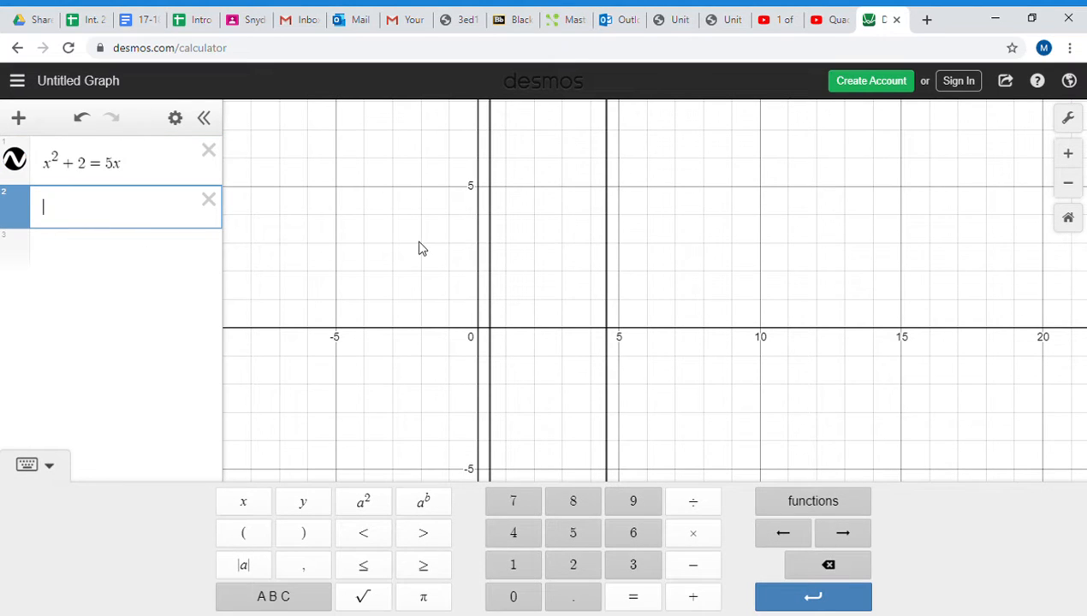
pyautogui.write('x^2')
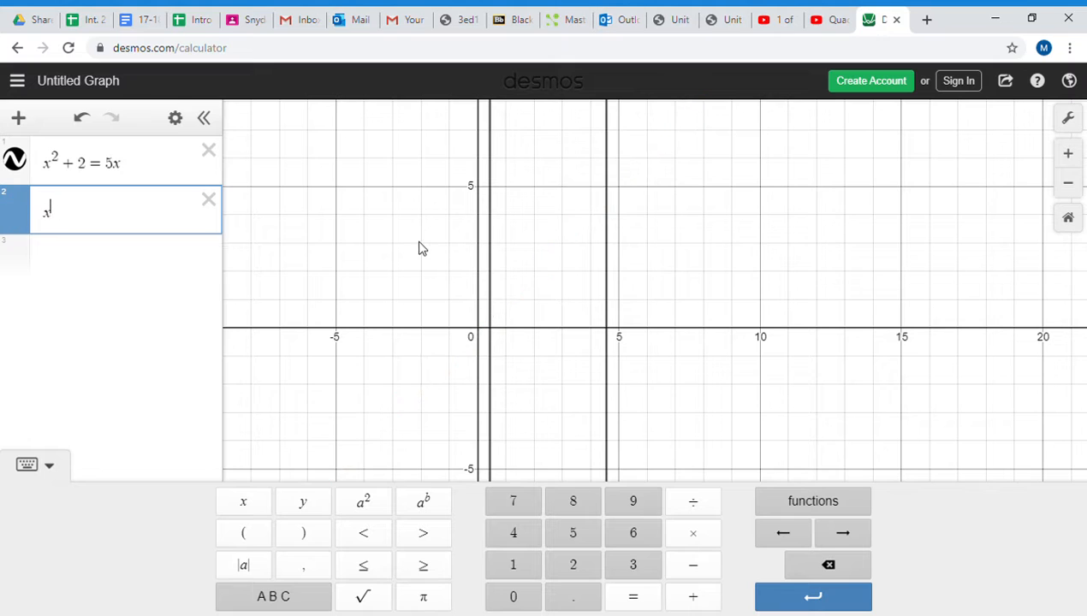
pyautogui.write('-5x')
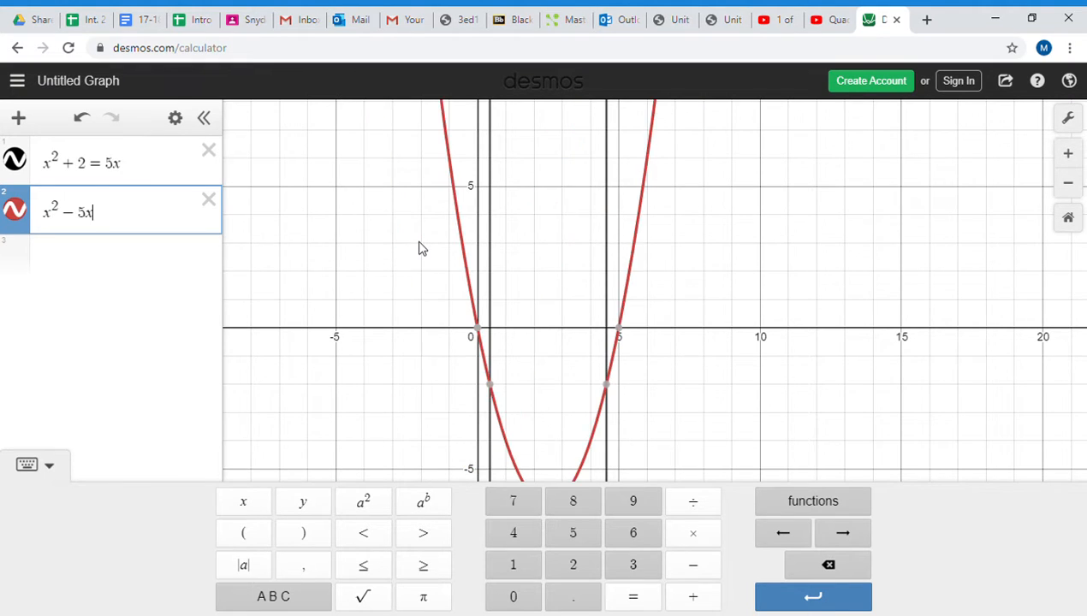
pyautogui.write('+2')
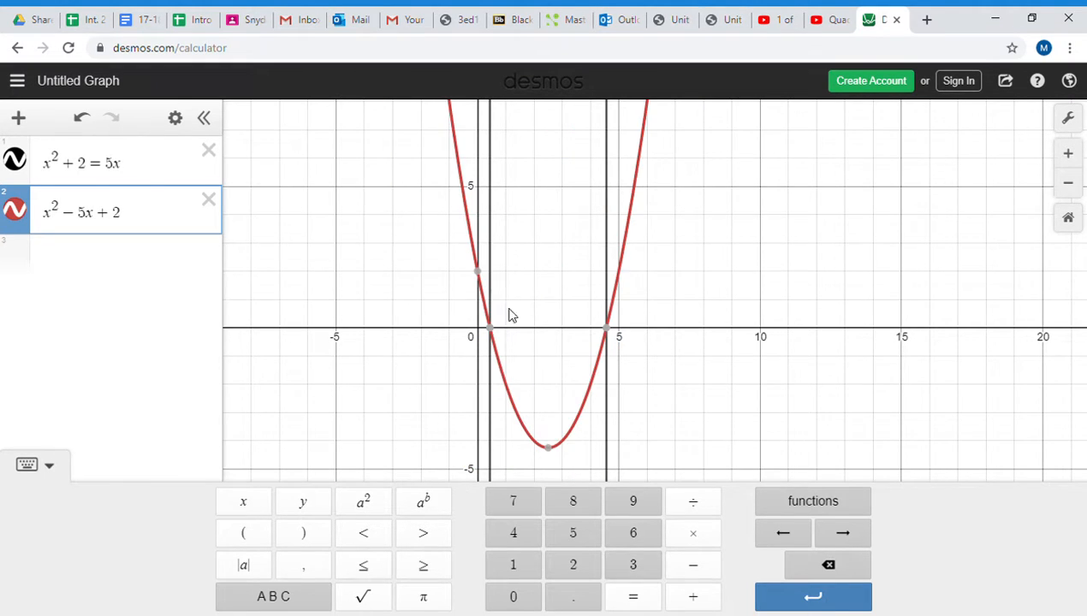
# - Show the coordinates of both x-intercepts of the parabola x^2 - 5x + 2
pyautogui.click(495, 334)
pyautogui.scroll(5, 561, 337)
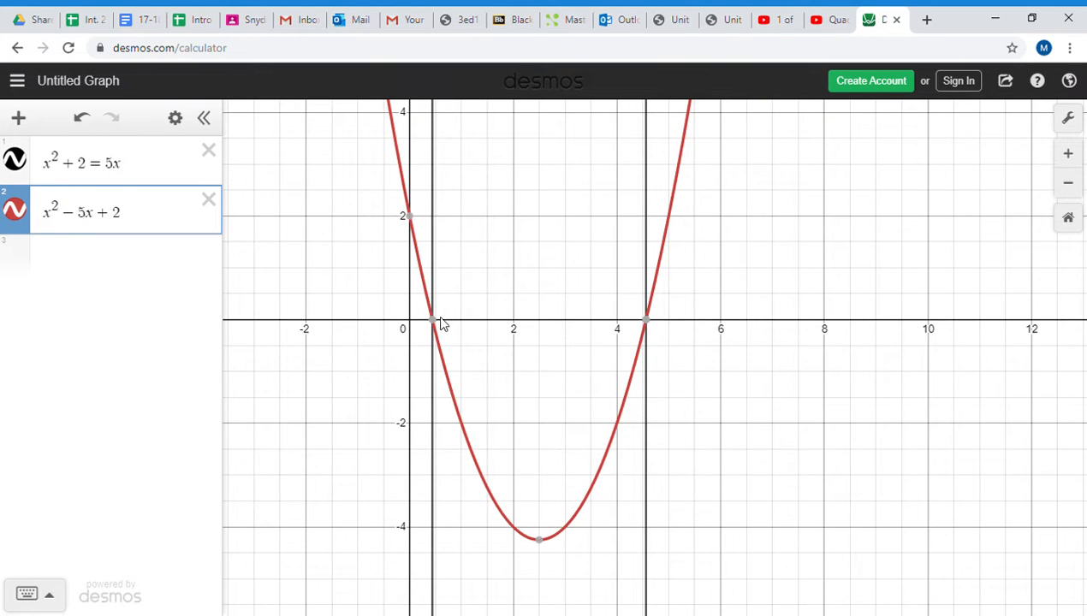
pyautogui.click(439, 329)
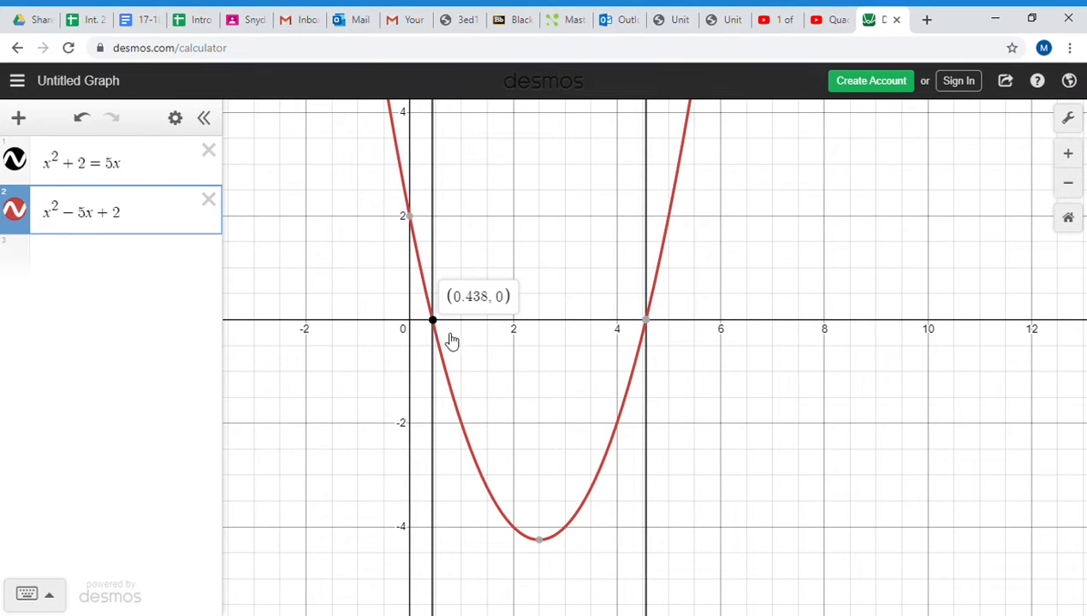
pyautogui.click(651, 328)
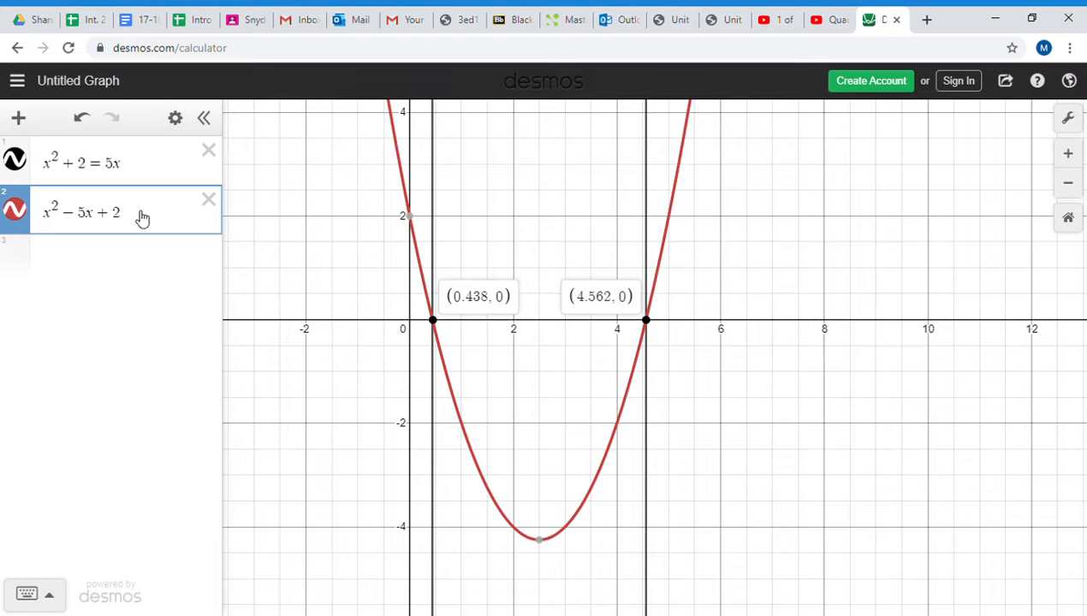
# - Delete both expressions and graph the equation 10x^2 = x^2 + 64 in their place
pyautogui.click(208, 152)
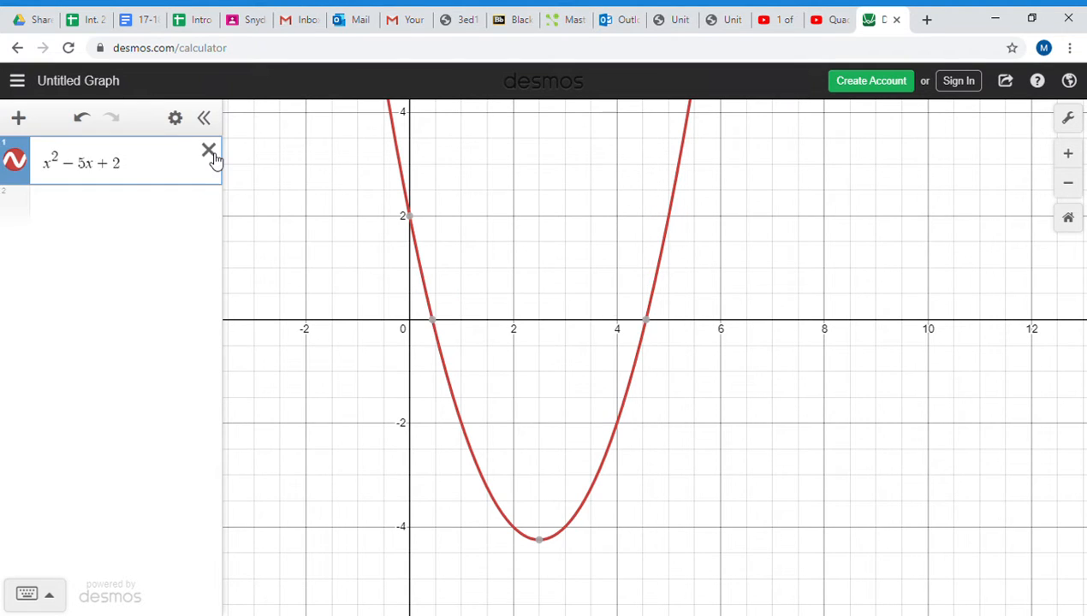
pyautogui.click(209, 153)
pyautogui.click(108, 171)
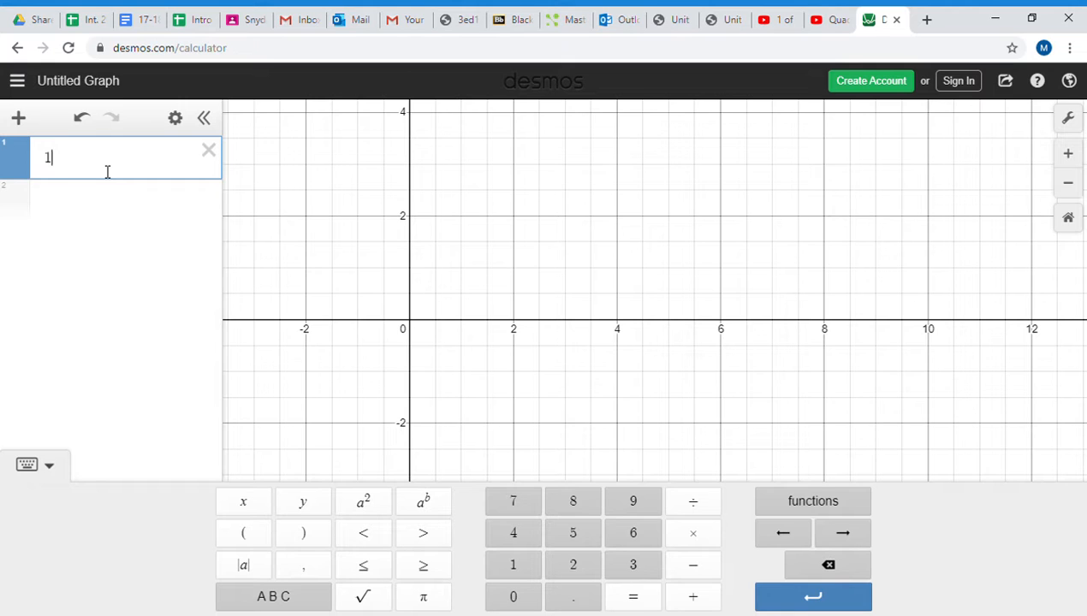
pyautogui.write('10x^2')
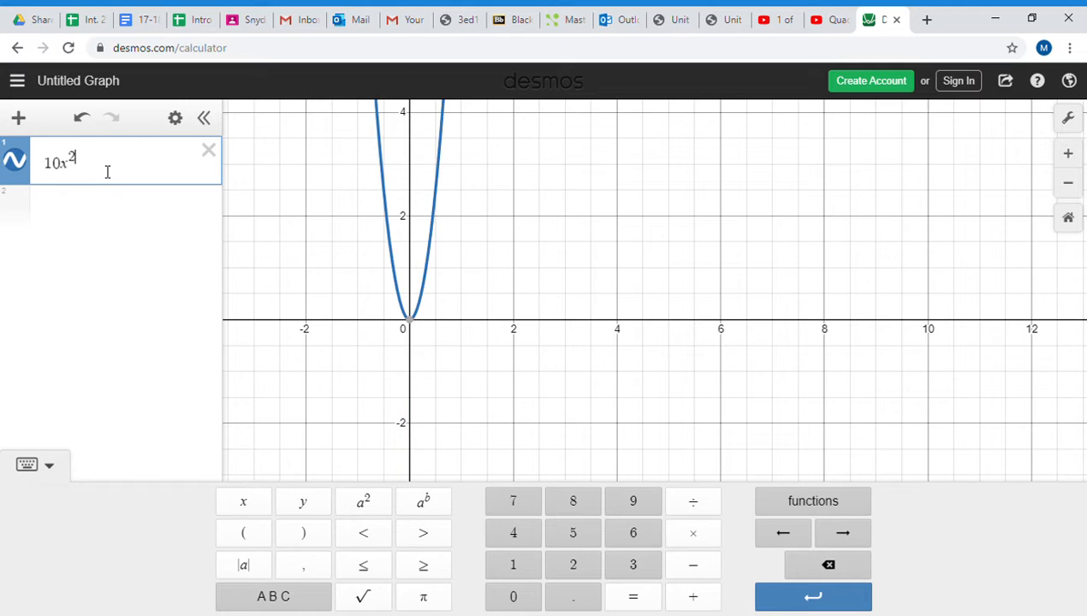
pyautogui.press('Right')
pyautogui.write('=x(')
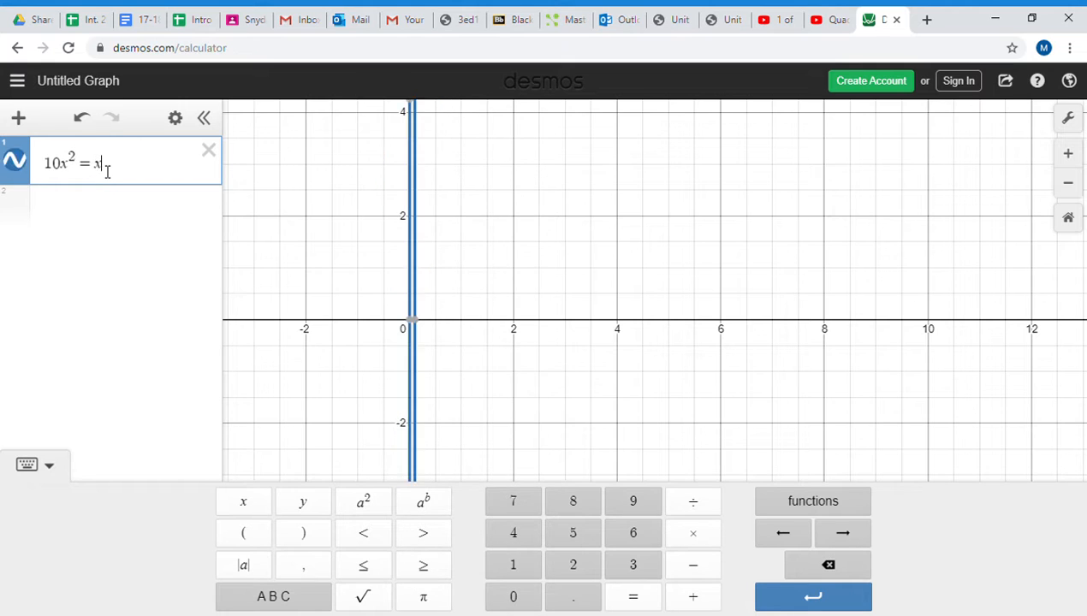
pyautogui.write('+ 64')
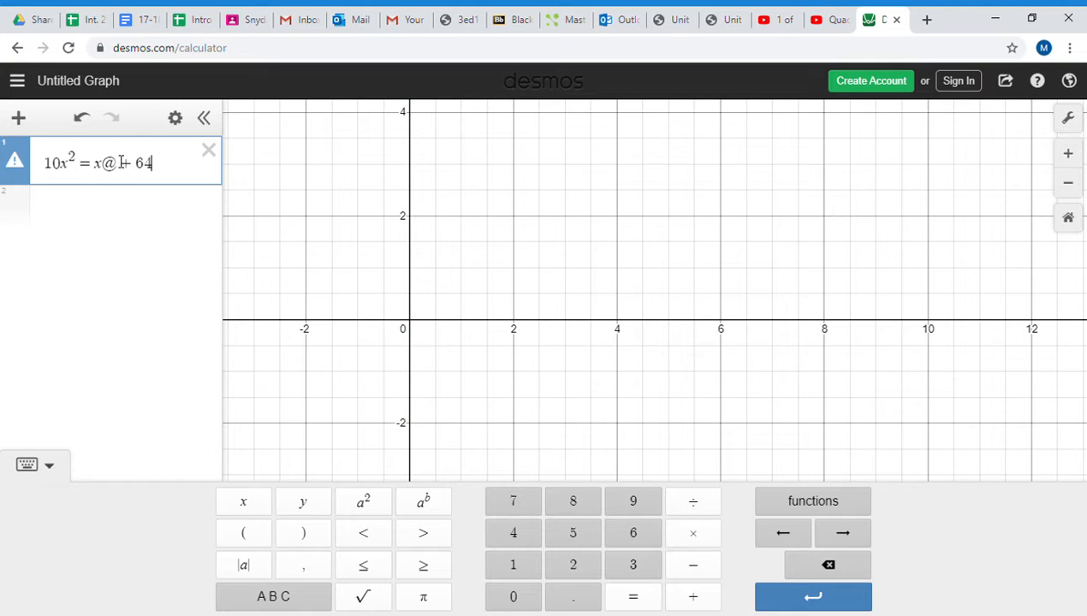
pyautogui.press('BackSpace')
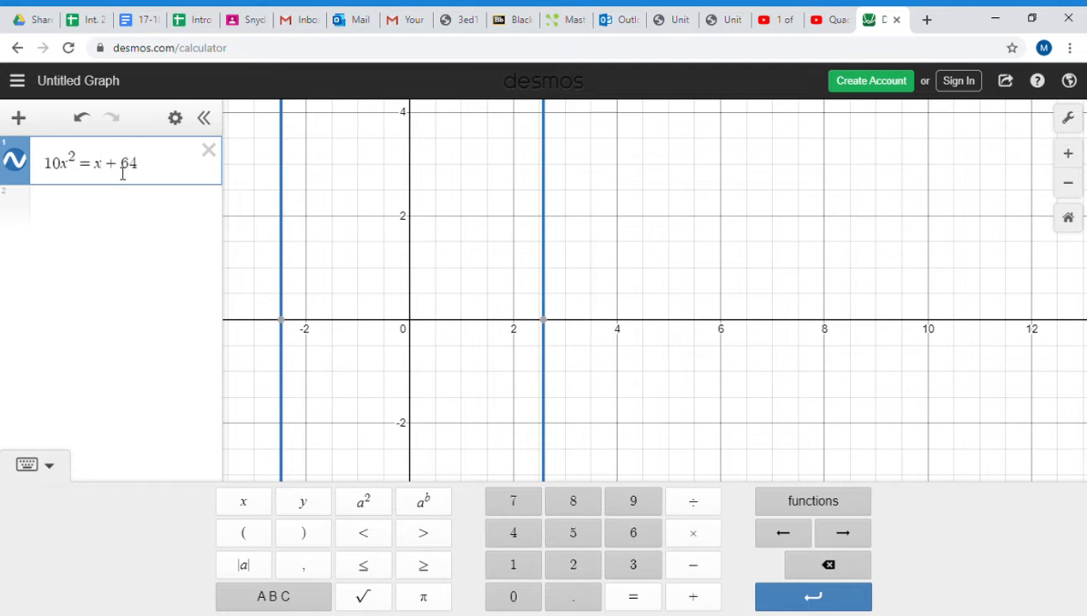
pyautogui.write('^2')
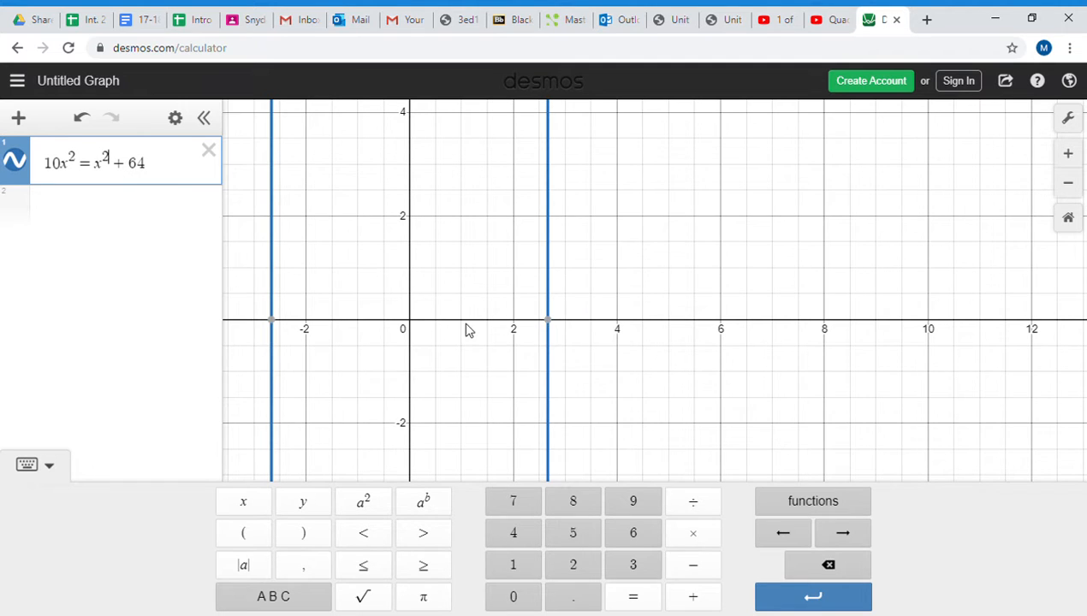
# - Show the coordinates where the two vertical lines of 10x^2 = x^2 + 64 cross the x-axis
pyautogui.click(468, 330)
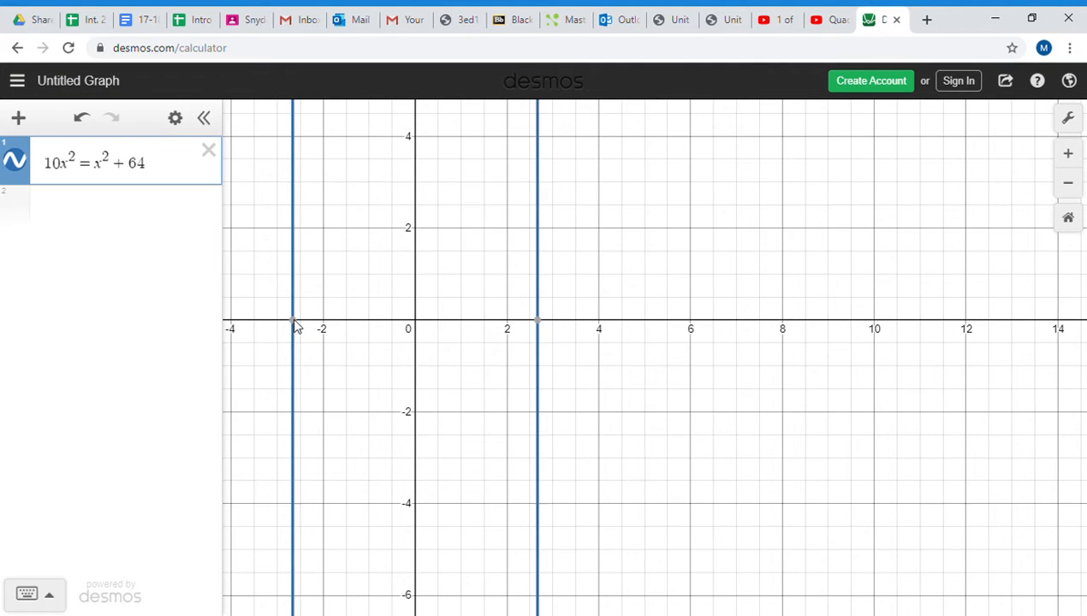
pyautogui.click(293, 321)
pyautogui.click(540, 322)
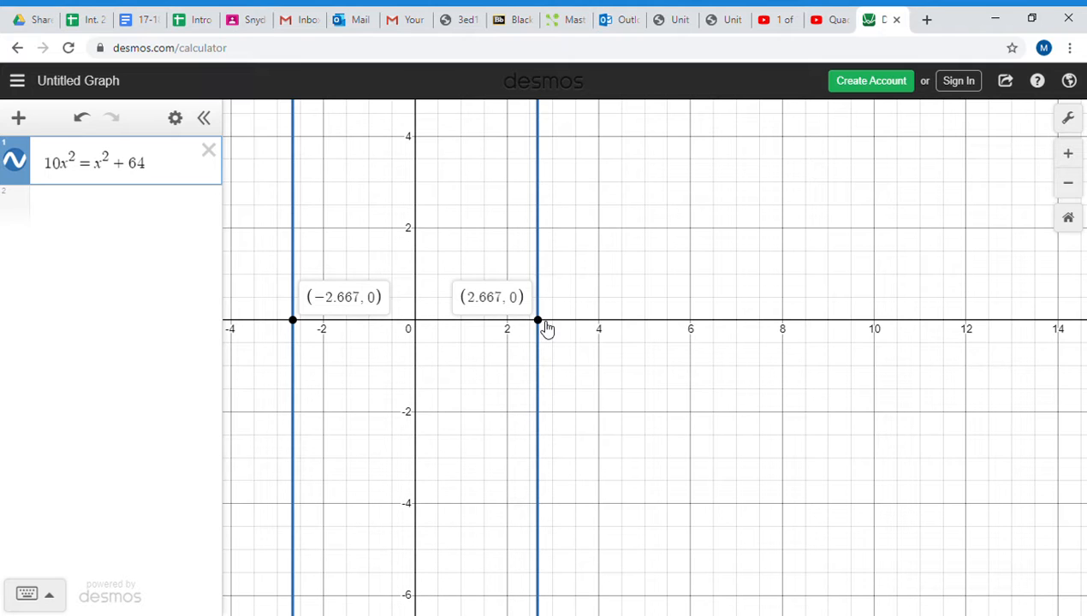
# - Graph 9x^2 - 64 as a second expression and show the coordinates of its two x-intercepts
pyautogui.scroll(-3, 565, 285)
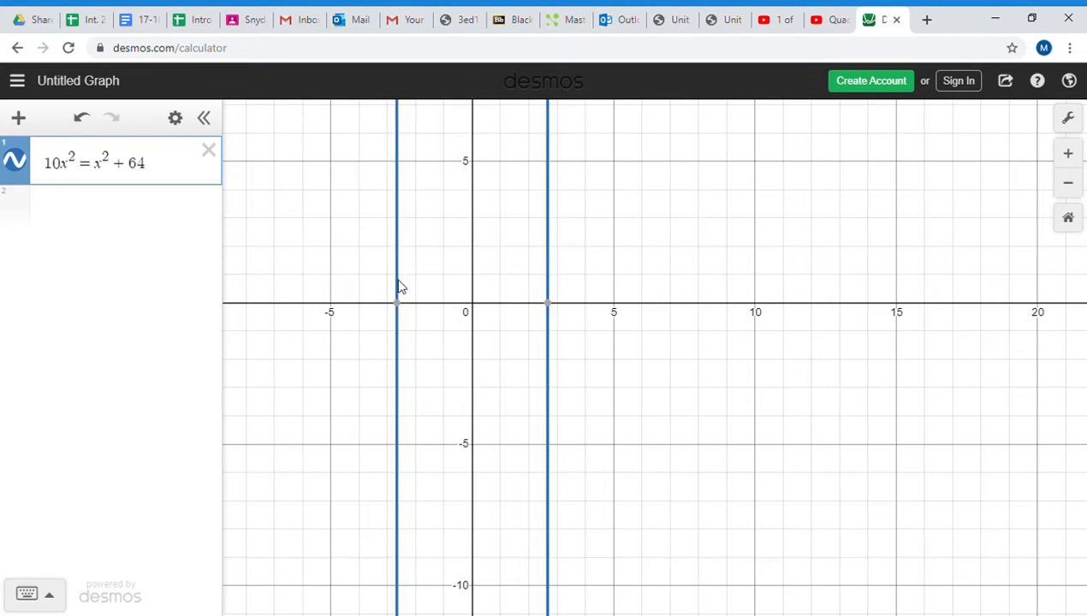
pyautogui.click(90, 211)
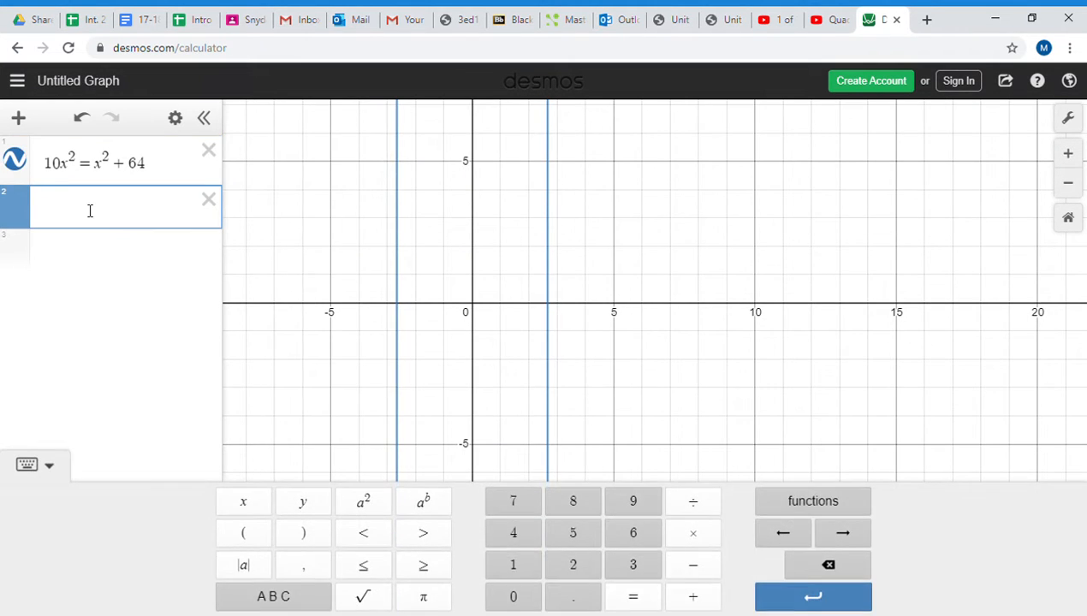
pyautogui.write('9x')
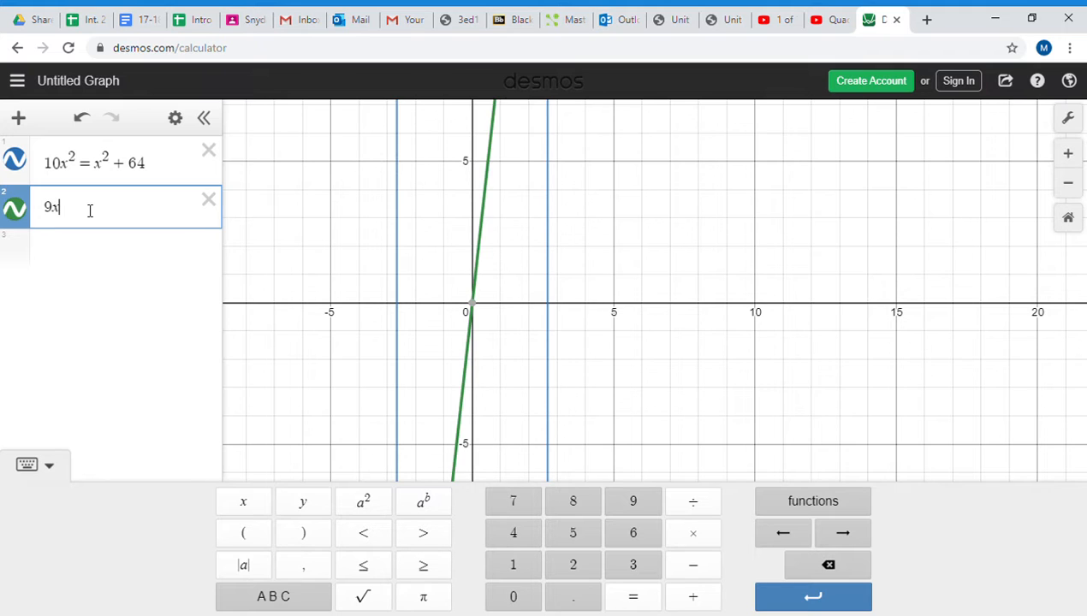
pyautogui.write('^2')
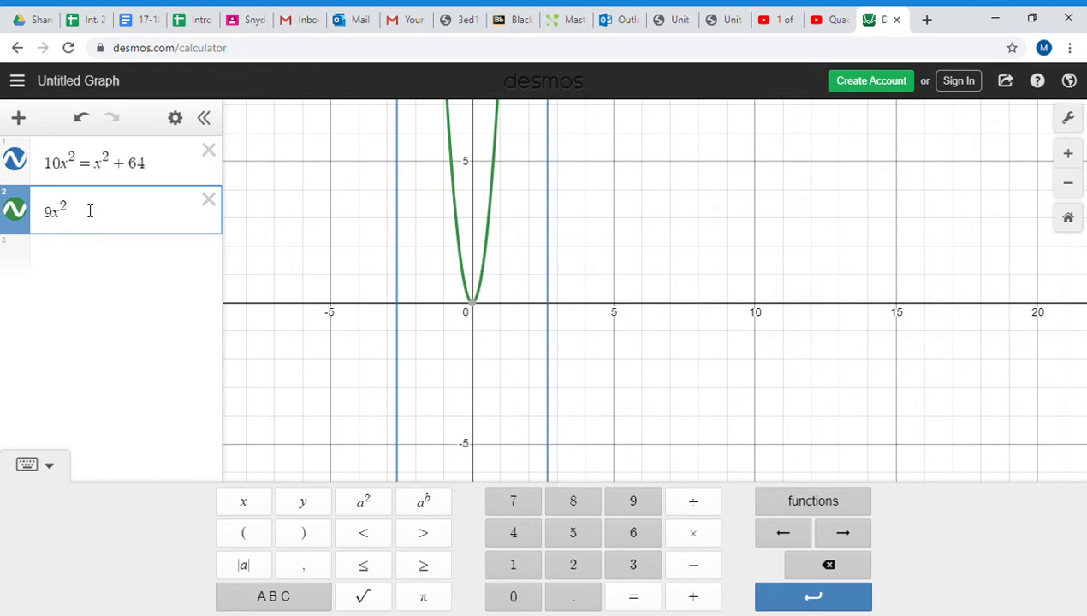
pyautogui.press('Right')
pyautogui.write('-64')
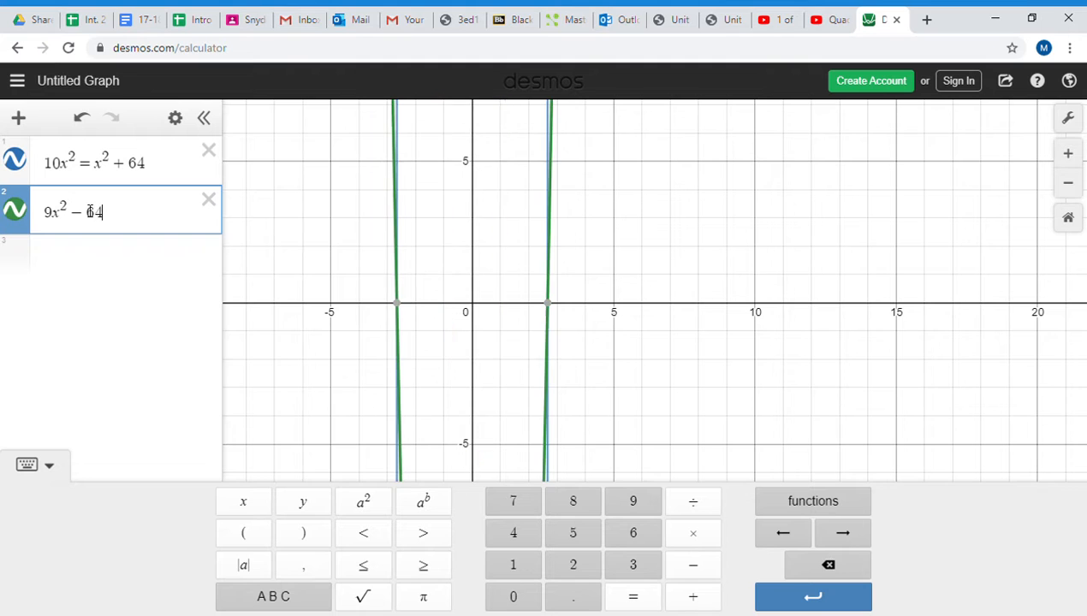
pyautogui.click(397, 303)
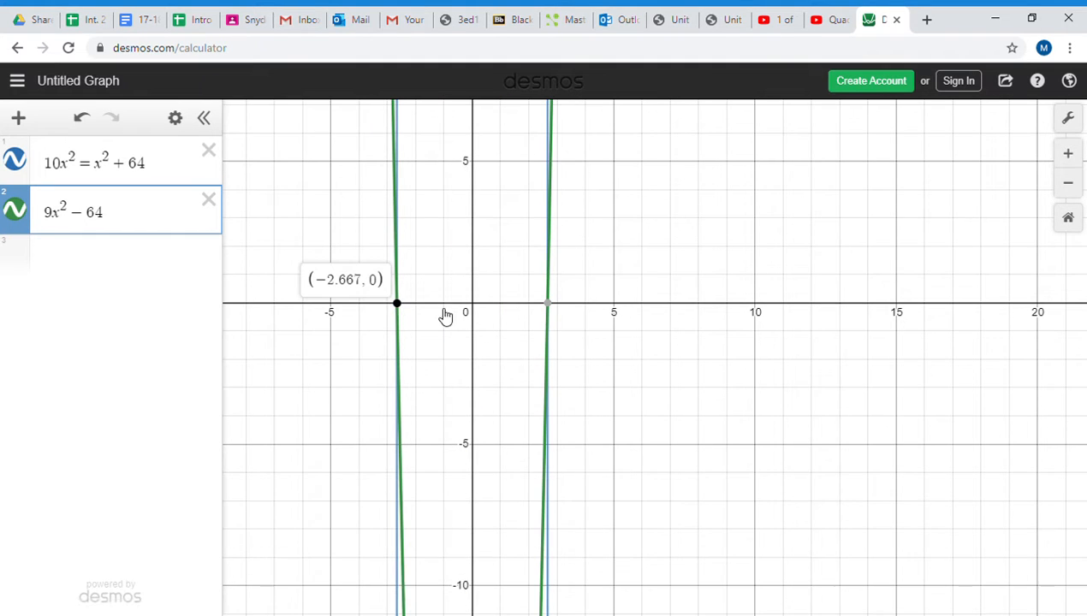
pyautogui.click(547, 303)
# - Show the coordinates of the vertex of the parabola 9x^2 - 64
pyautogui.scroll(-10, 556, 404)
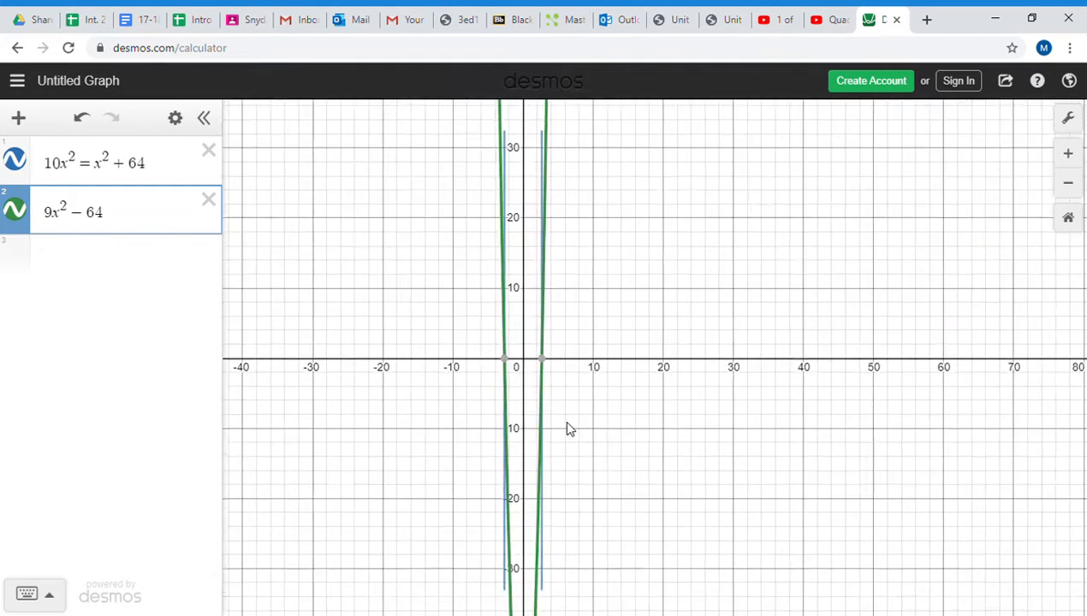
pyautogui.scroll(-3, 579, 440)
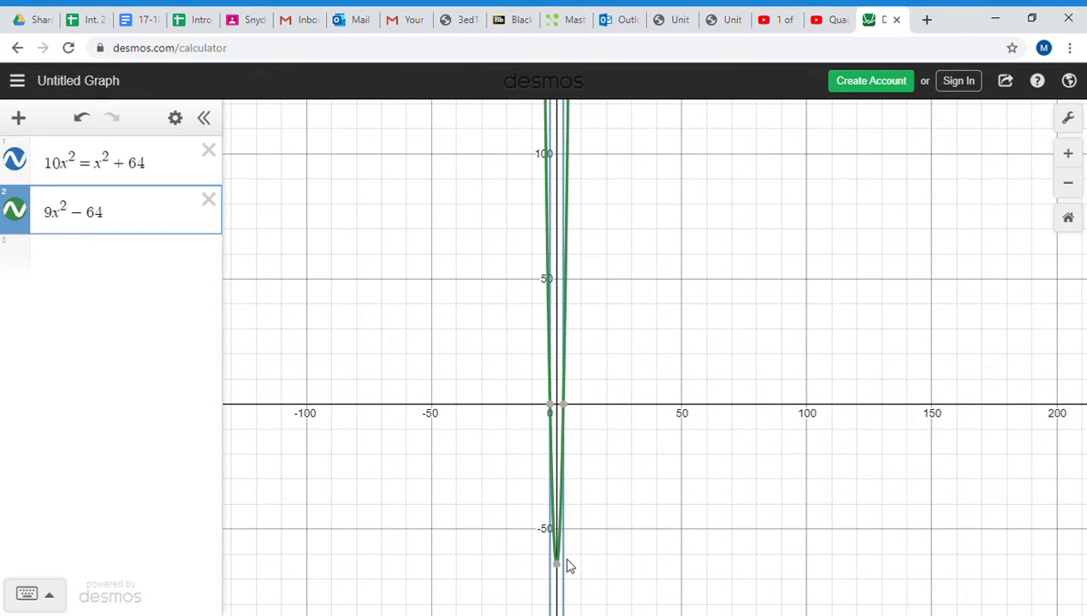
pyautogui.scroll(2, 592, 428)
pyautogui.moveTo(601, 466); pyautogui.dragTo(575, 345)
pyautogui.scroll(4, 563, 383)
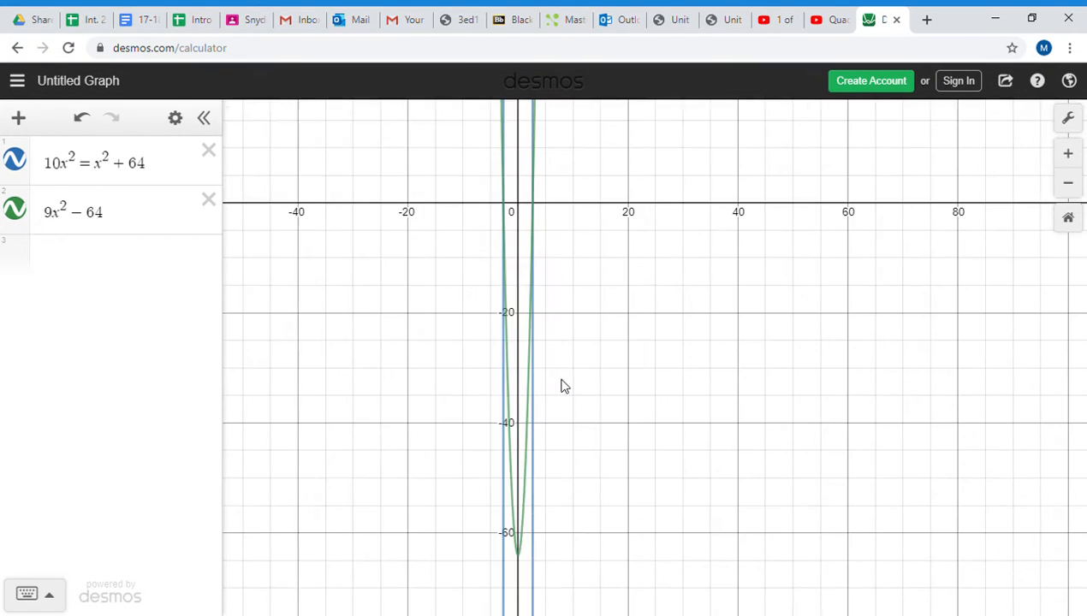
pyautogui.scroll(-1, 552, 477)
pyautogui.scroll(-1, 604, 479)
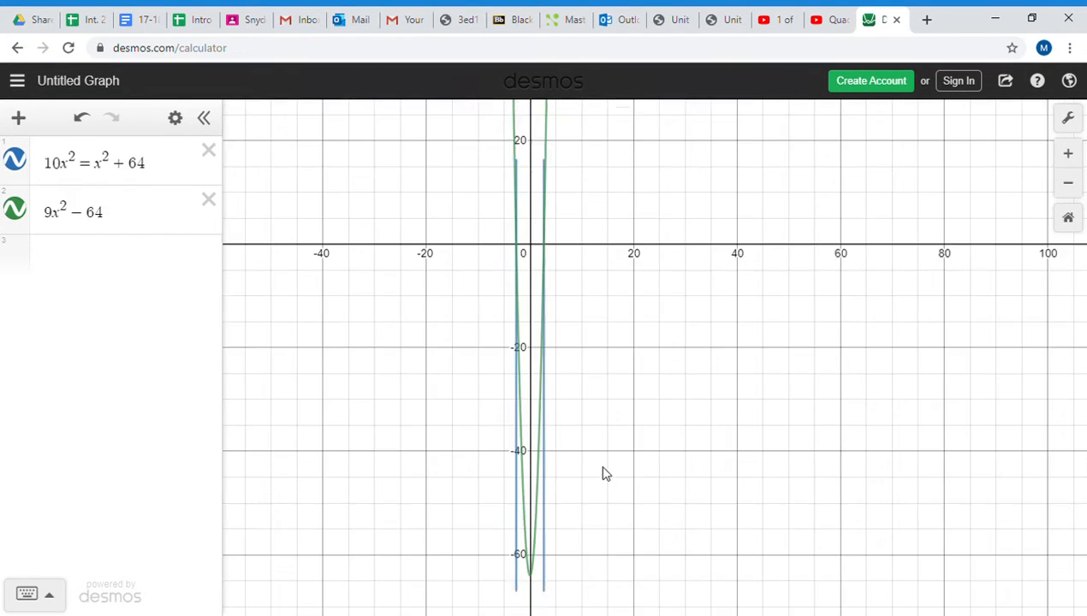
pyautogui.moveTo(604, 546); pyautogui.dragTo(584, 235)
pyautogui.scroll(3, 582, 252)
pyautogui.scroll(3, 565, 270)
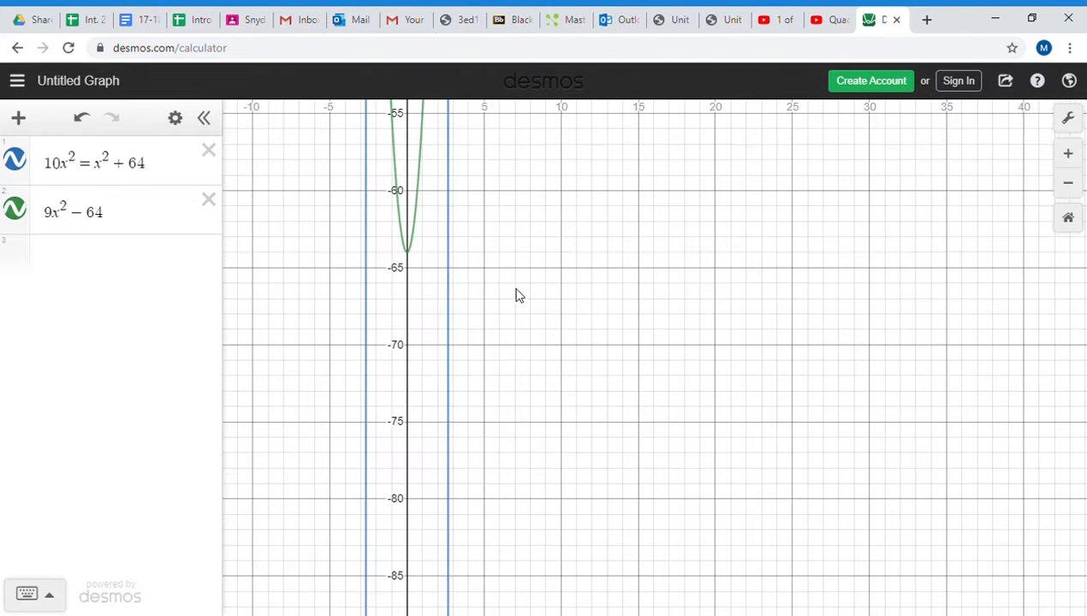
pyautogui.click(410, 257)
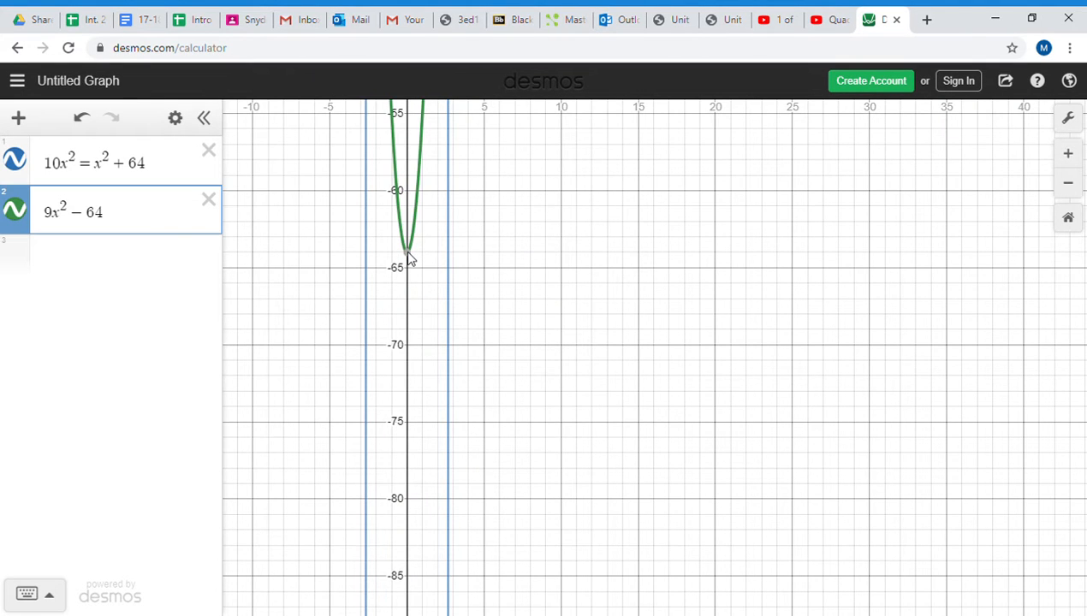
# - Return to the x-axis and show the coordinates of both x-intercepts of 9x^2 - 64 again
pyautogui.click(563, 318)
pyautogui.scroll(-2, 556, 315)
pyautogui.click(484, 280)
pyautogui.moveTo(542, 236); pyautogui.dragTo(600, 460)
pyautogui.moveTo(591, 338); pyautogui.dragTo(624, 506)
pyautogui.moveTo(610, 269); pyautogui.dragTo(645, 419)
pyautogui.moveTo(600, 208); pyautogui.dragTo(593, 345)
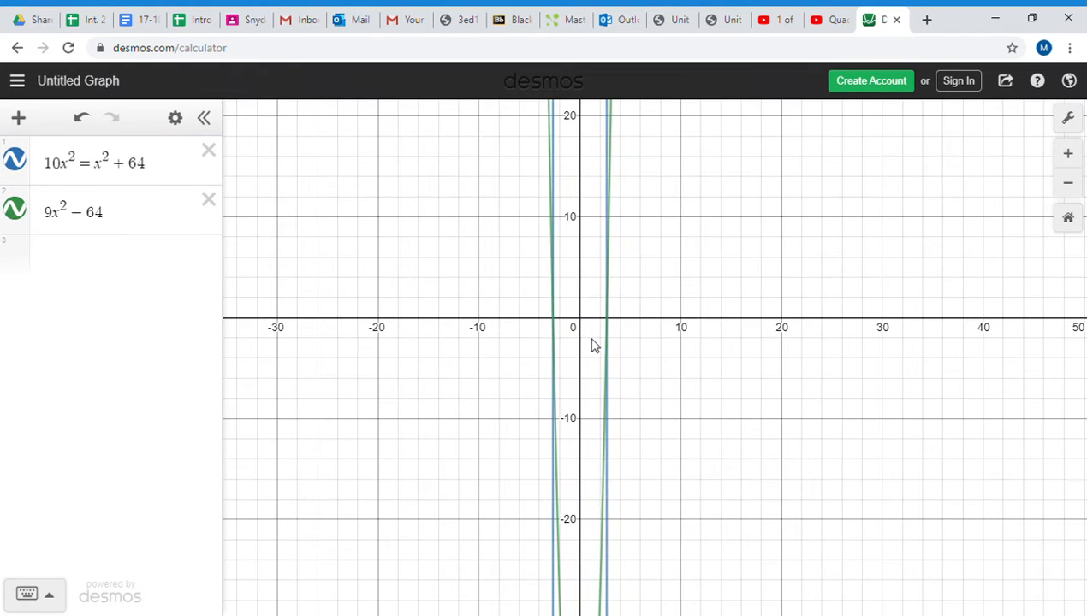
pyautogui.click(550, 318)
pyautogui.click(614, 326)
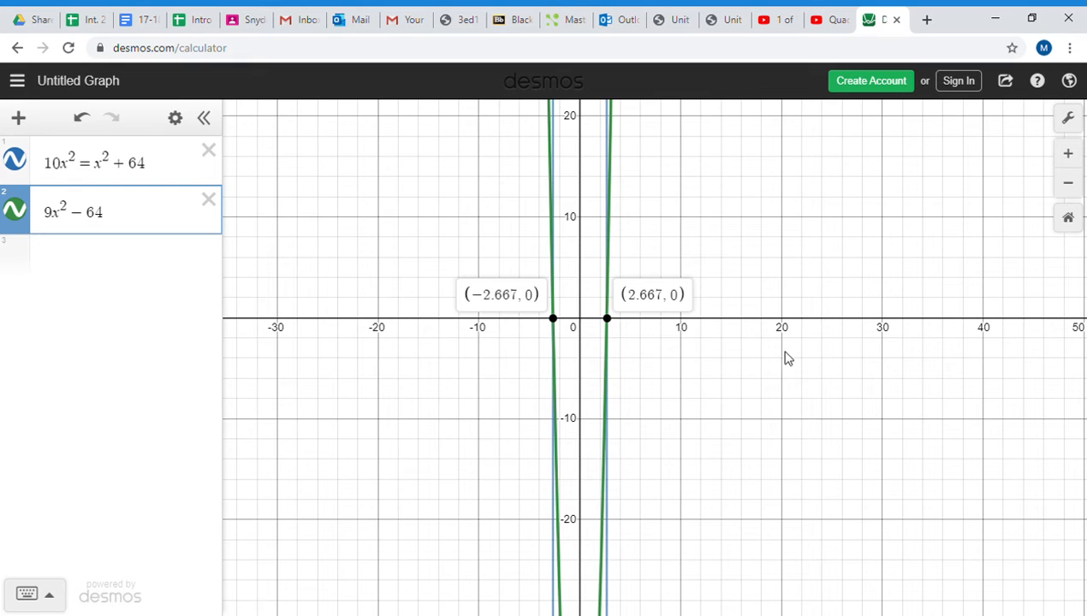
# - Delete both expressions and graph 3x^2 + 4x + 2 in their place
pyautogui.click(209, 153)
pyautogui.click(112, 165)
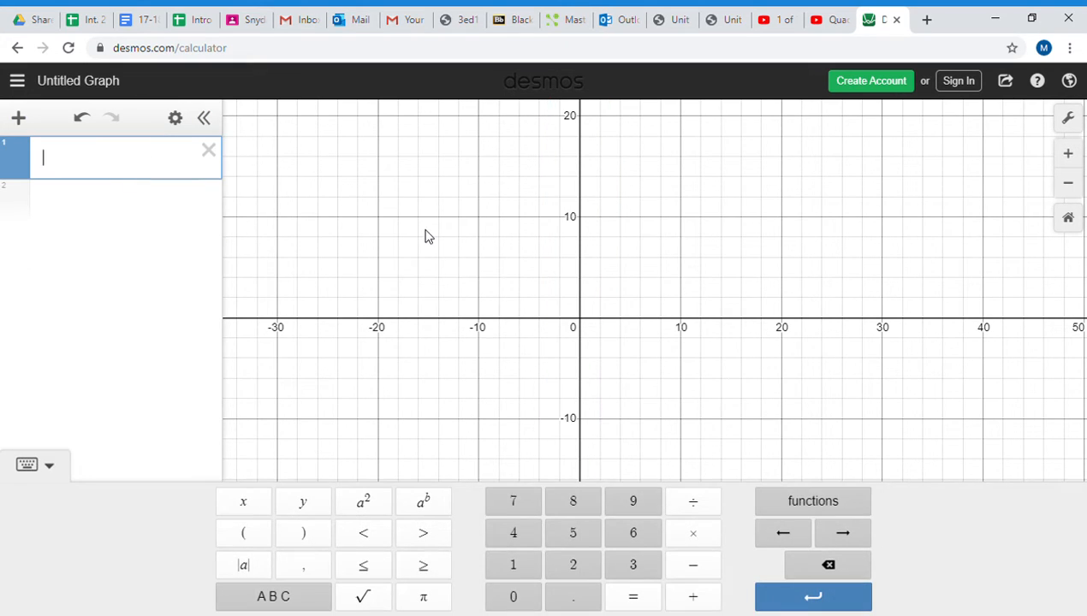
pyautogui.write('3x')
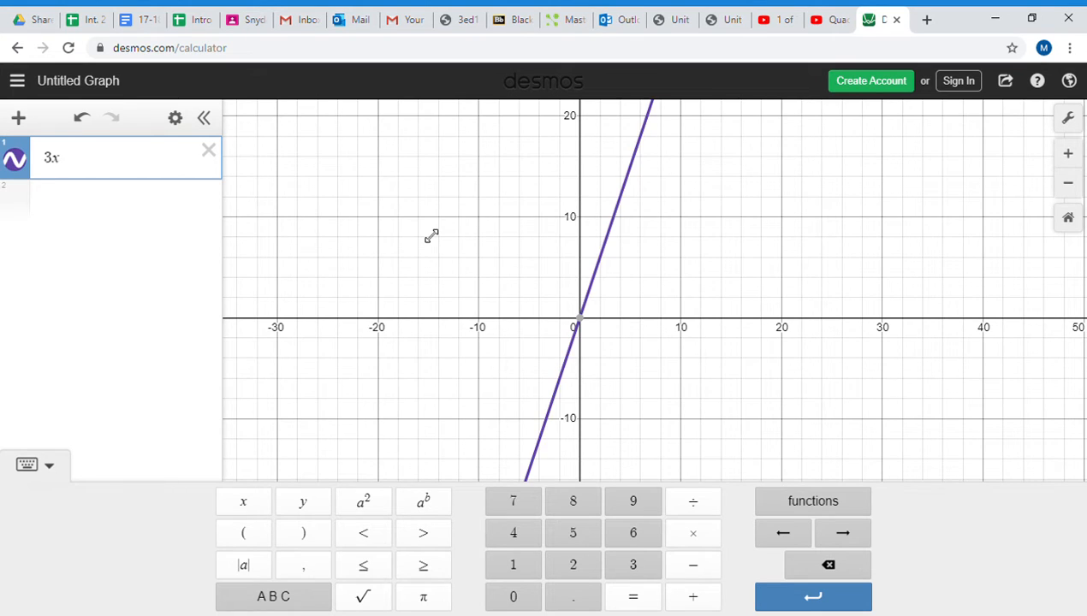
pyautogui.write('^2')
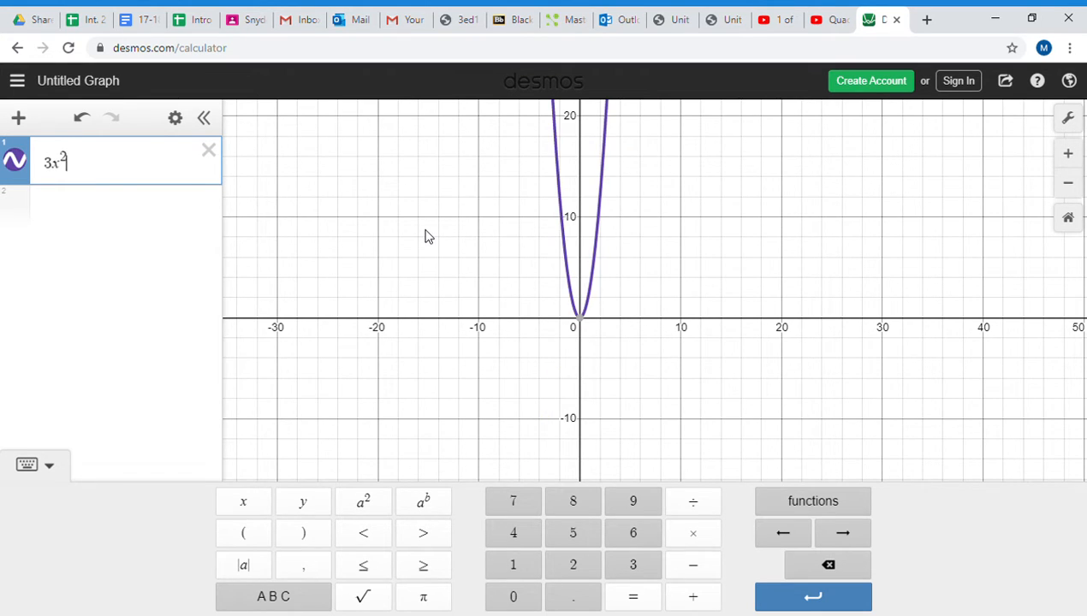
pyautogui.write('+4x')
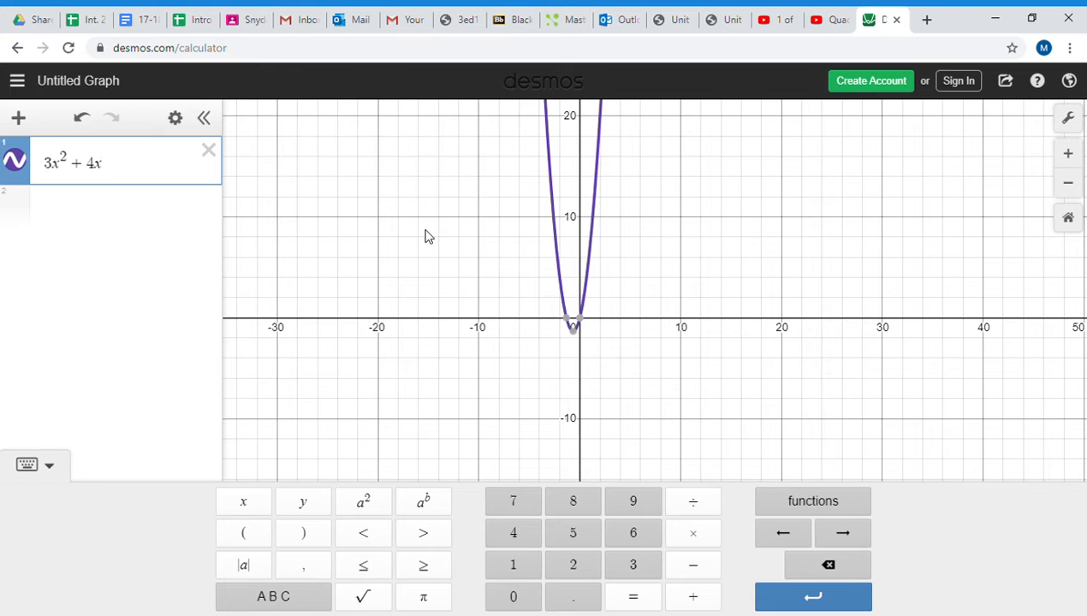
pyautogui.write('+2')
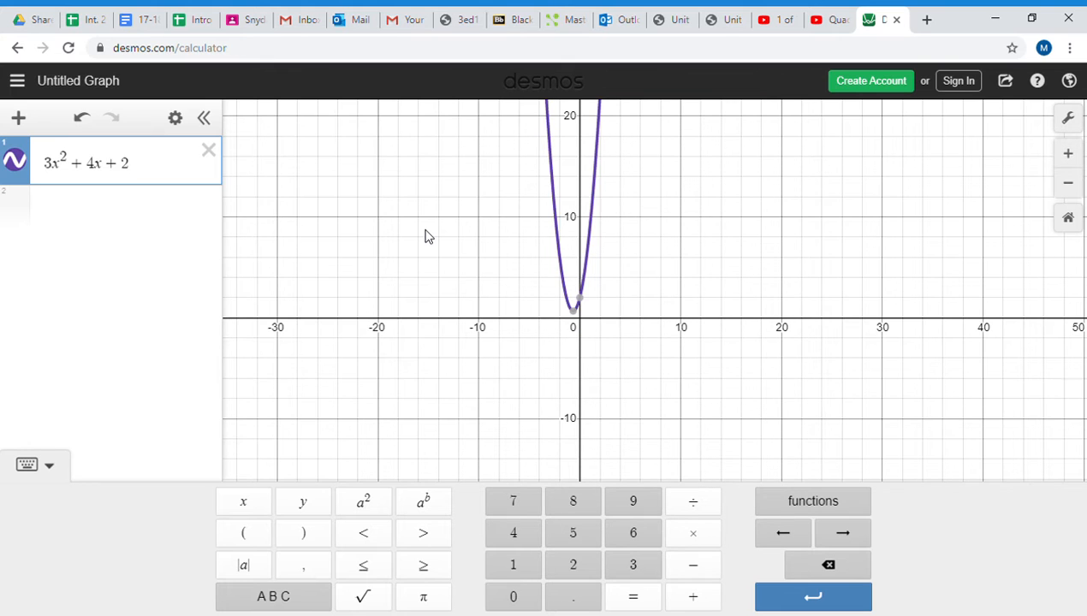
# - Show the coordinates of the vertex of the parabola 3x^2 + 4x + 2
pyautogui.scroll(5, 663, 306)
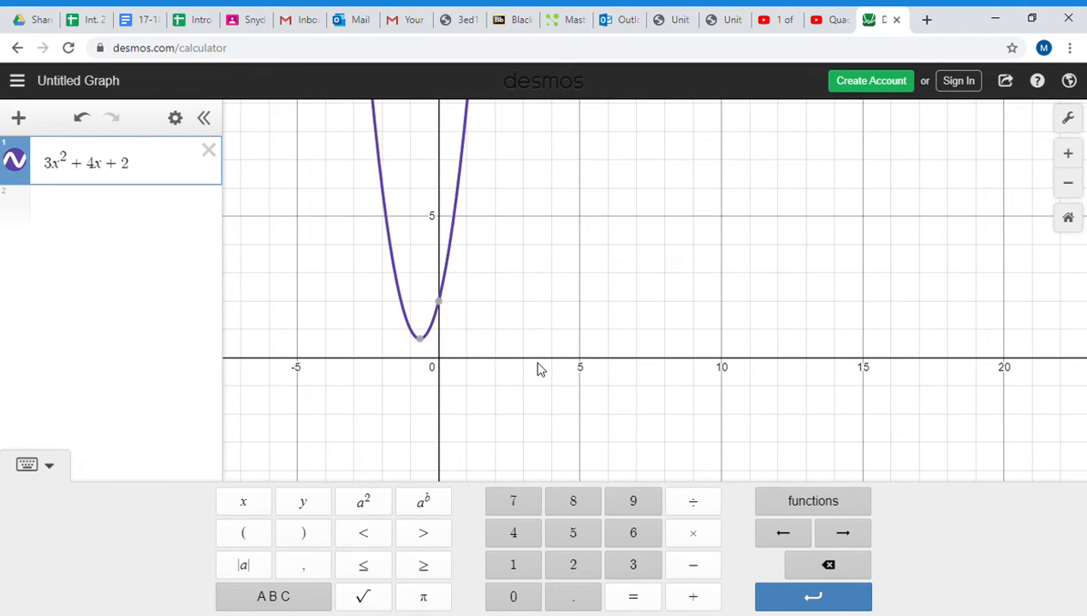
pyautogui.click(540, 367)
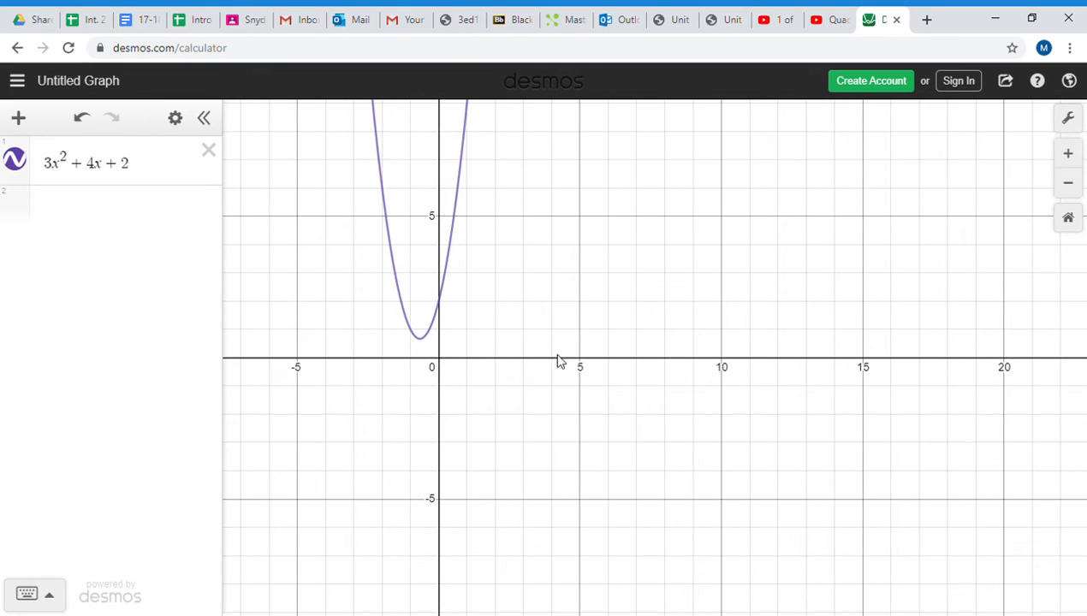
pyautogui.click(421, 339)
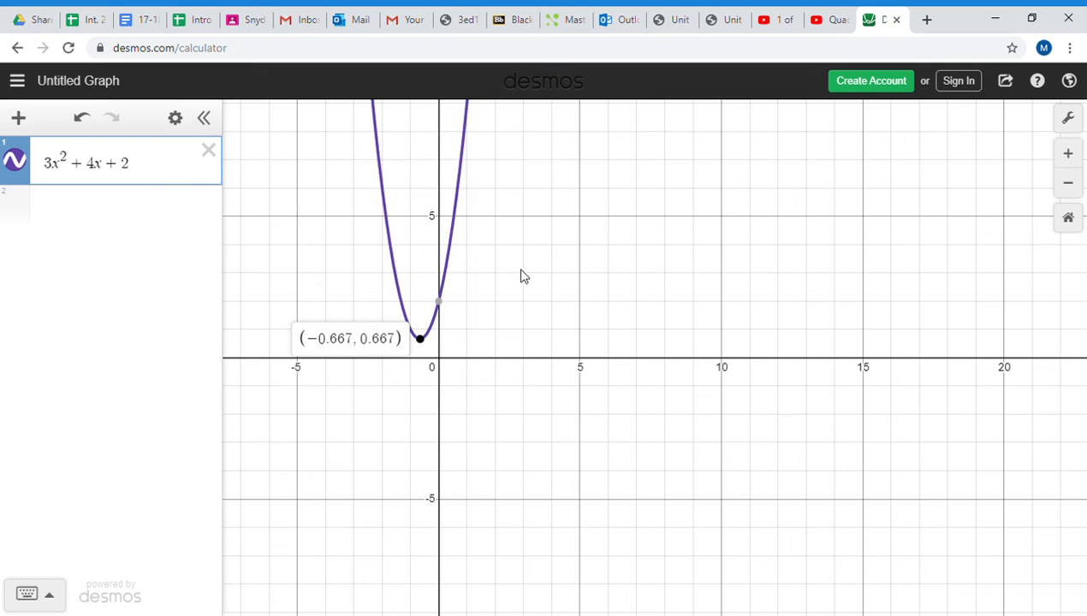
# - Try to graph the full equation by extending the expression to 3x^2 + 4x + 2 = 0, and check the graph for a curve
pyautogui.click(149, 166)
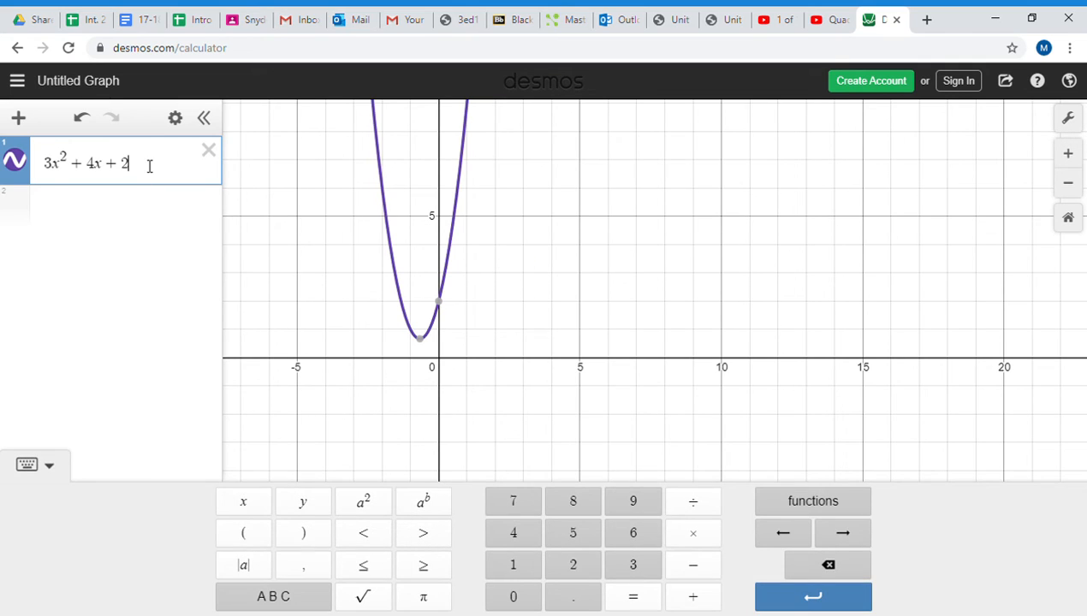
pyautogui.write('=0')
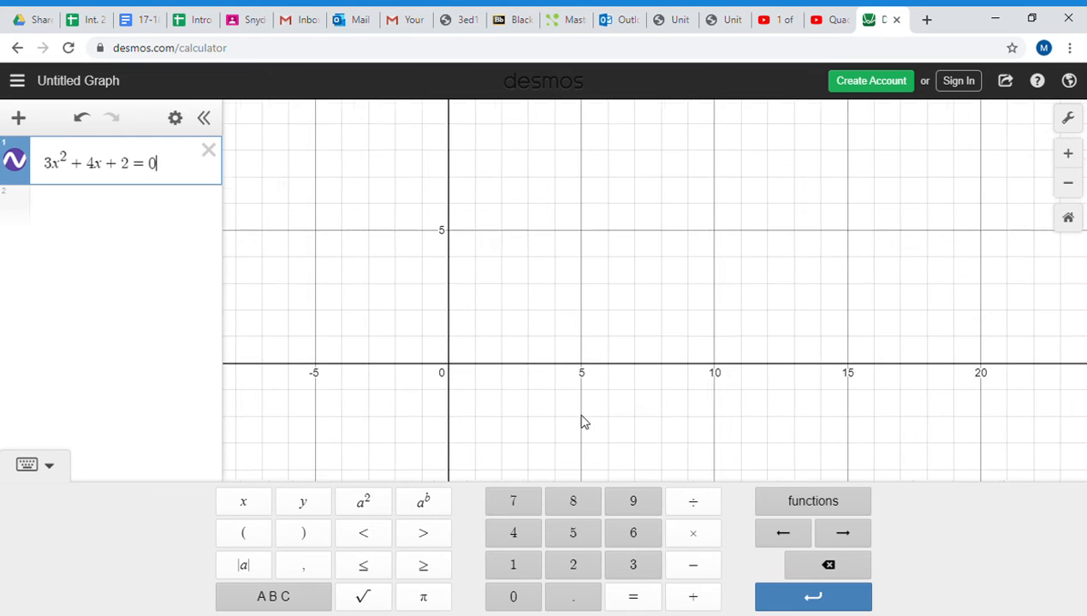
pyautogui.scroll(-5, 526, 266)
pyautogui.scroll(-1, 530, 283)
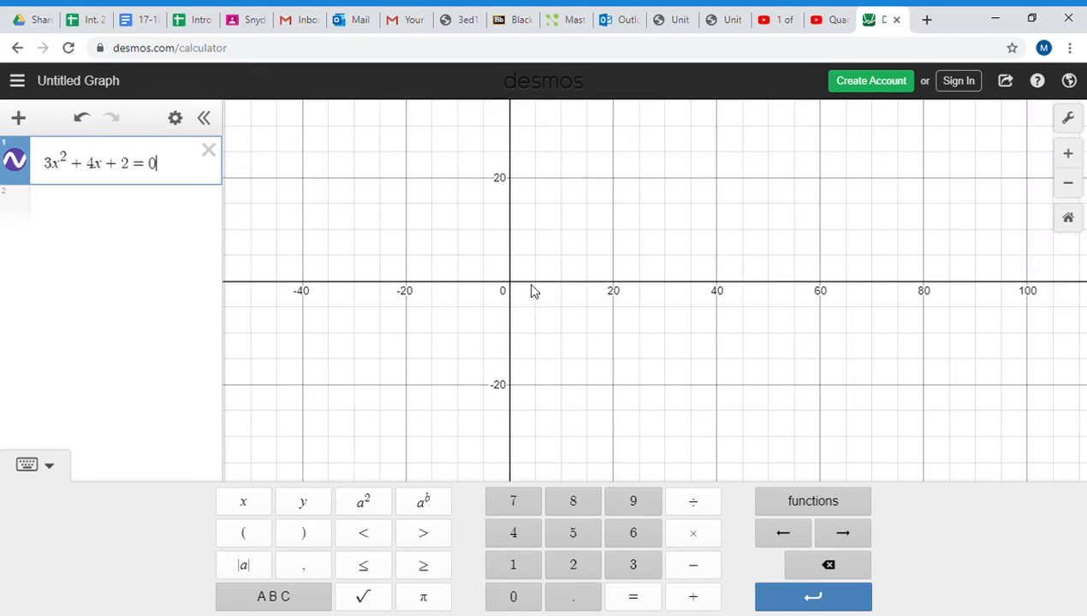
pyautogui.scroll(-2, 479, 289)
pyautogui.scroll(5, 481, 283)
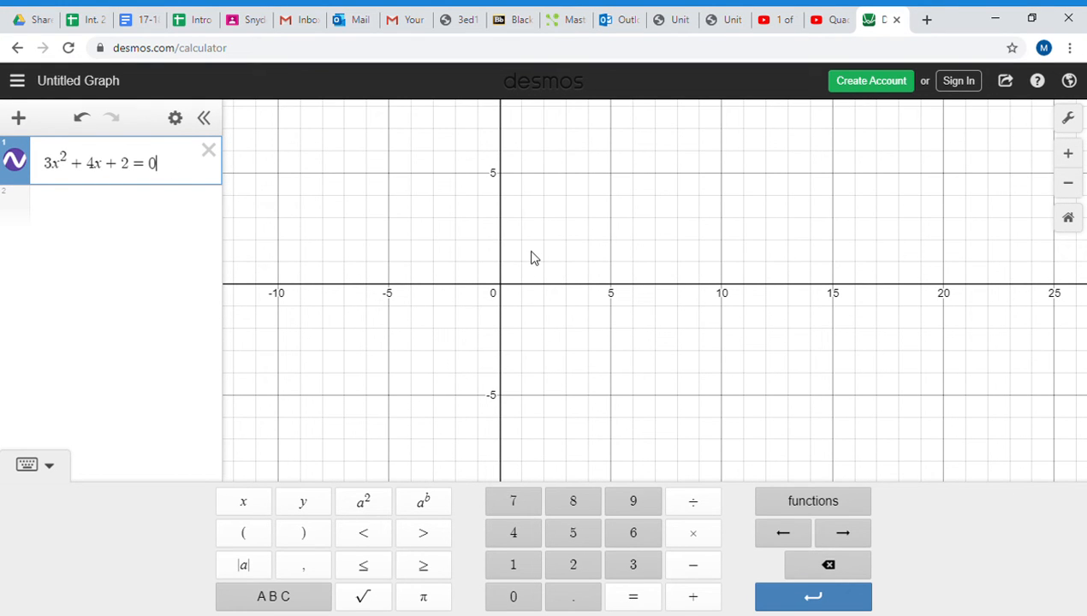
# - Remove the "= 0" from the equation to graph 3x^2 + 4x + 2 again, and view the parabola against the x-axis
pyautogui.press('BackSpace')
pyautogui.press('BackSpace')
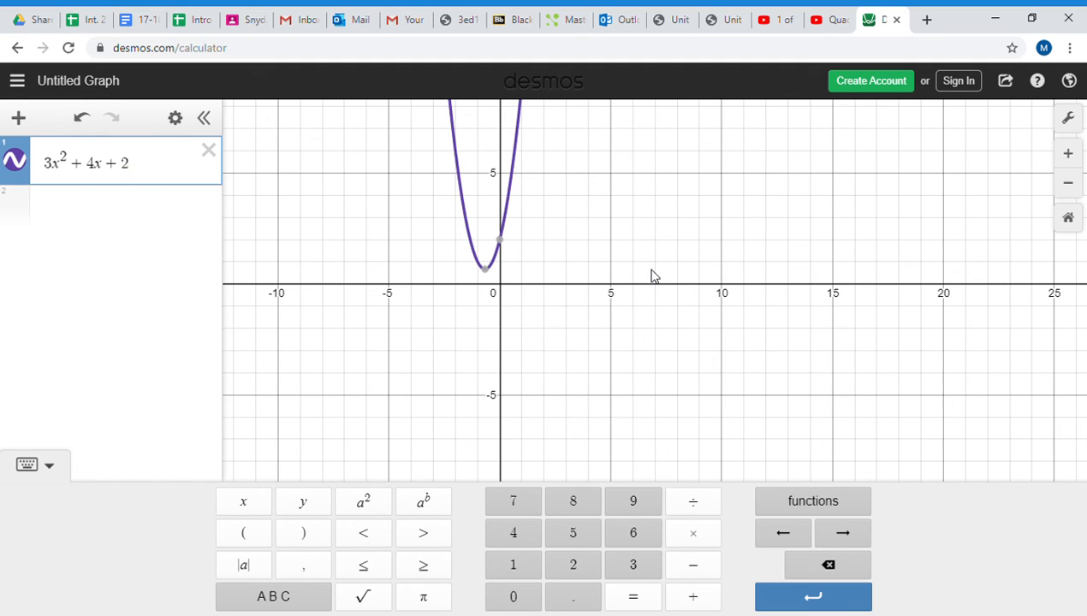
pyautogui.scroll(3, 454, 230)
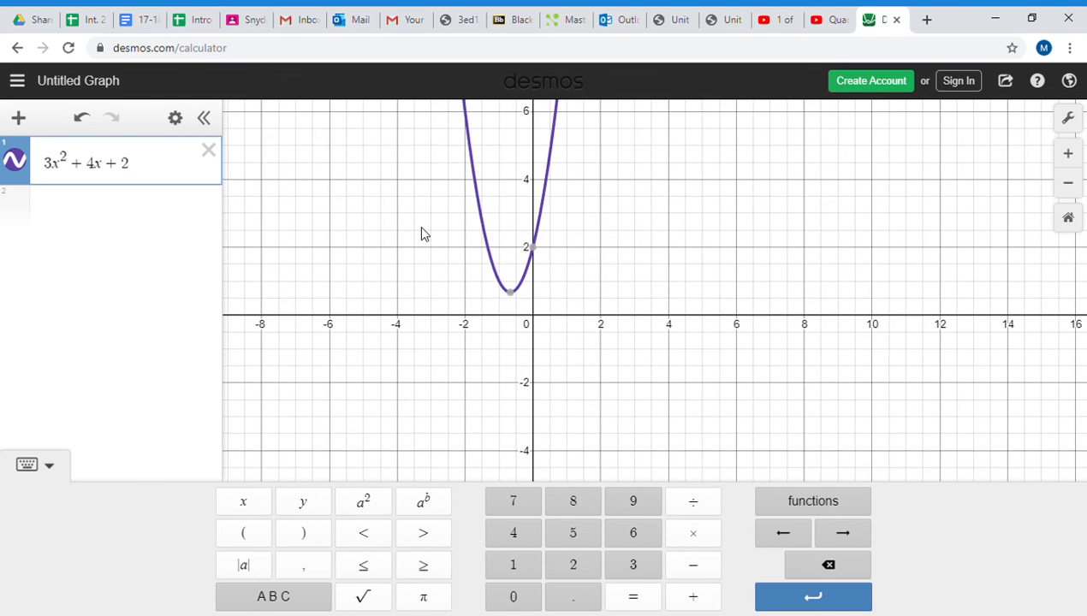
pyautogui.moveTo(421, 229); pyautogui.dragTo(538, 344)
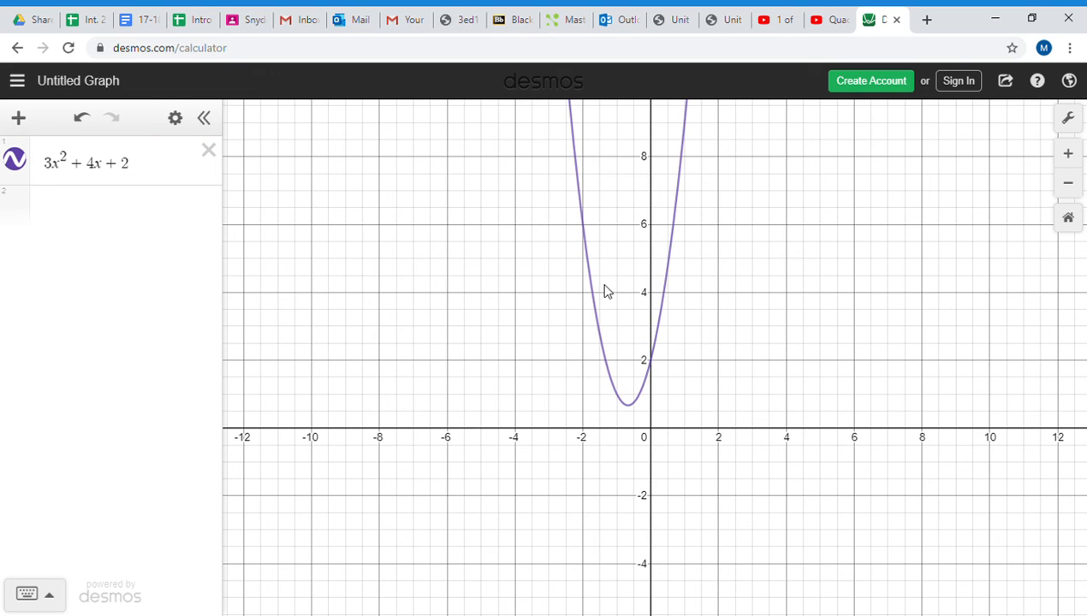